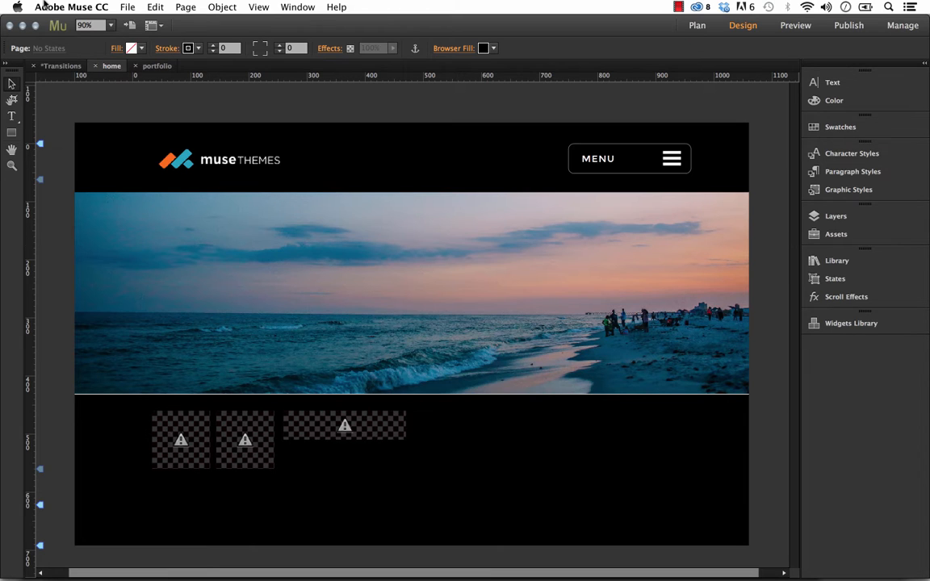
# - Preview the site in the browser, open and close its navigation menu, and return to Adobe Muse
pyautogui.click(125, 8)
pyautogui.click(208, 258)
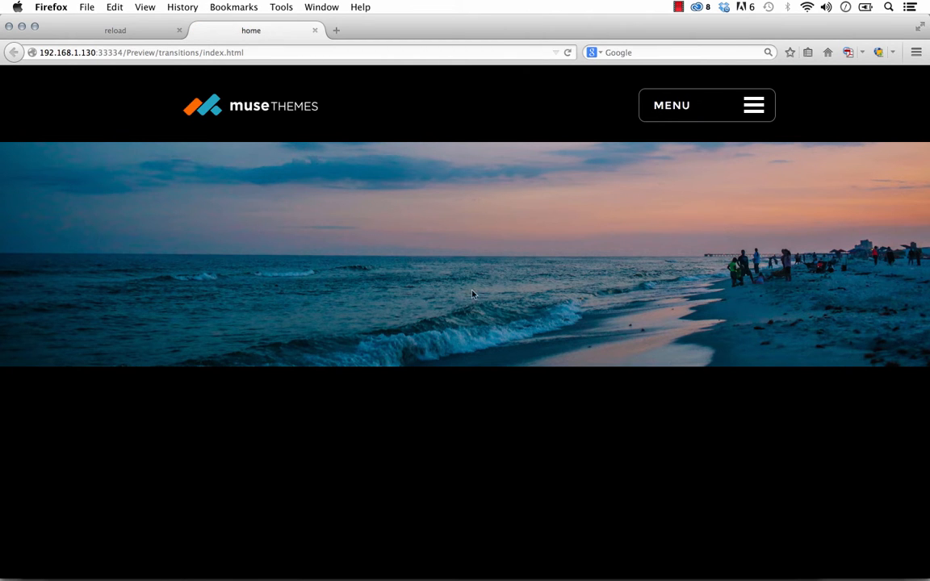
pyautogui.click(713, 109)
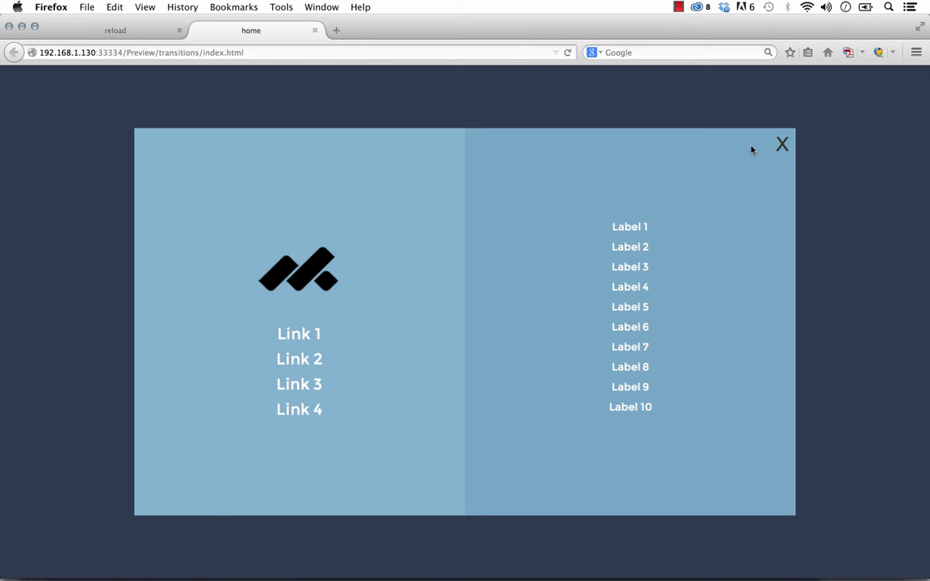
pyautogui.click(782, 145)
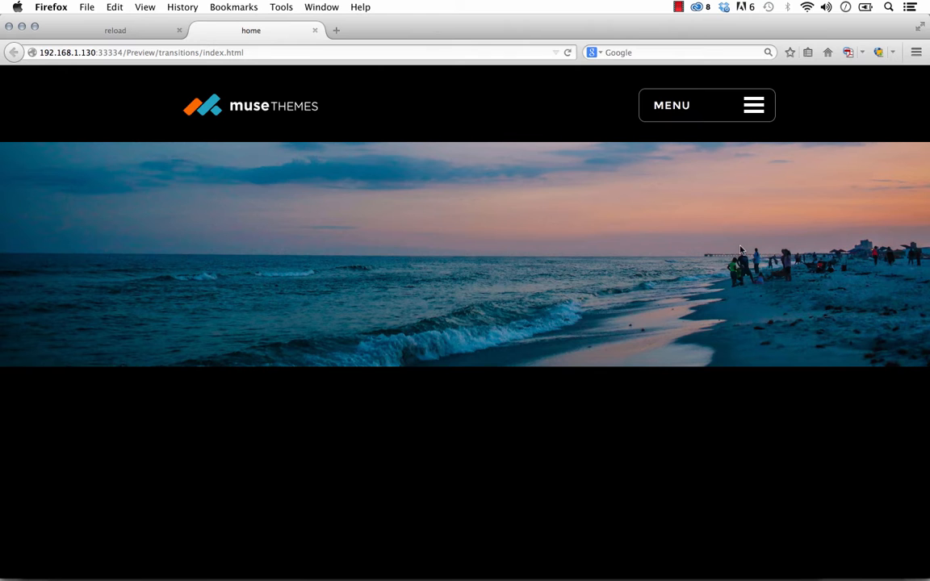
pyautogui.click(389, 559)
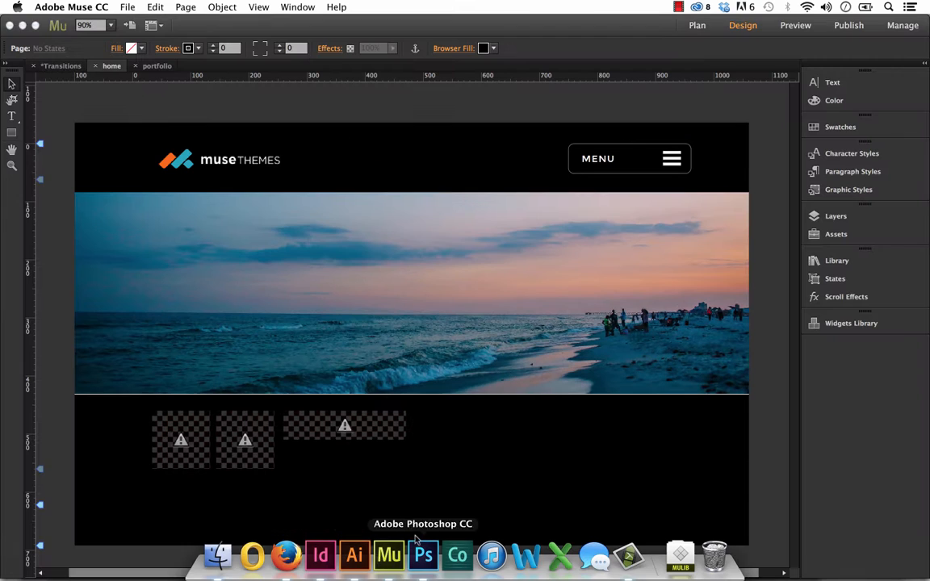
# - Delete the banner image, menu button and existing menu widgets from the home page, and shift the logo slightly down and left
pyautogui.moveTo(767, 468); pyautogui.dragTo(399, 156)
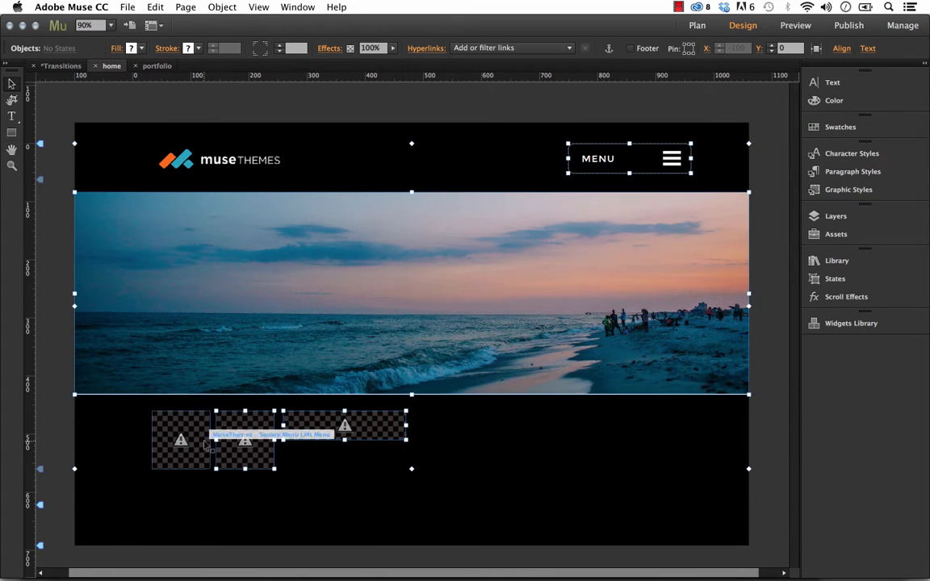
pyautogui.press('Delete')
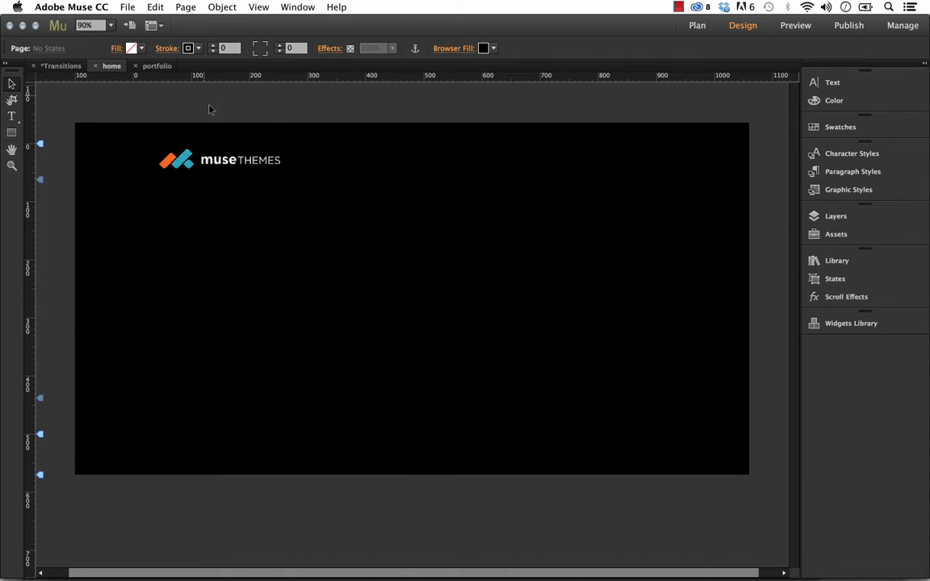
pyautogui.moveTo(210, 161); pyautogui.dragTo(197, 182)
pyautogui.click(286, 110)
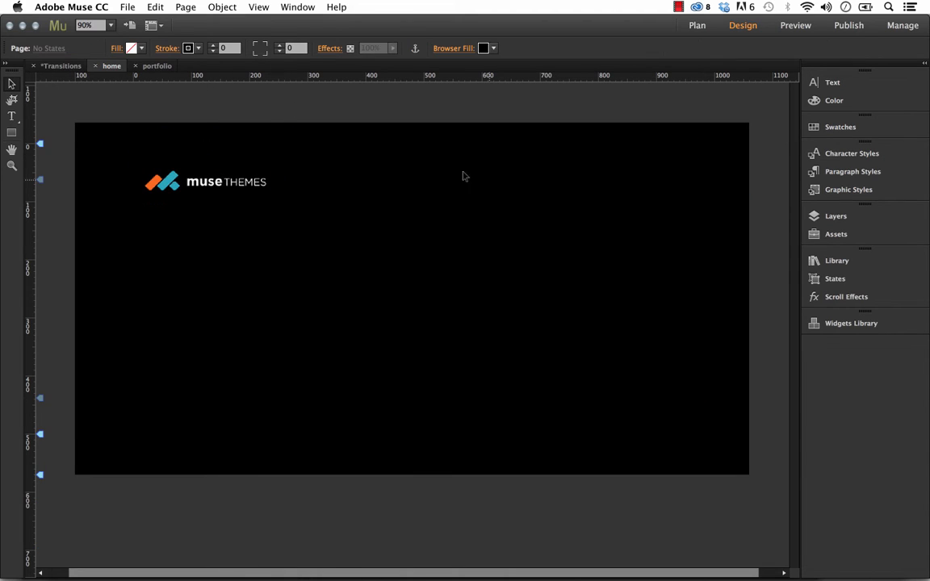
# - Place the library's 033 – Square Navigation Menu widget below the logo at about X 29, Y 160
pyautogui.click(861, 260)
pyautogui.click(652, 178)
pyautogui.scroll(-3, 719, 403)
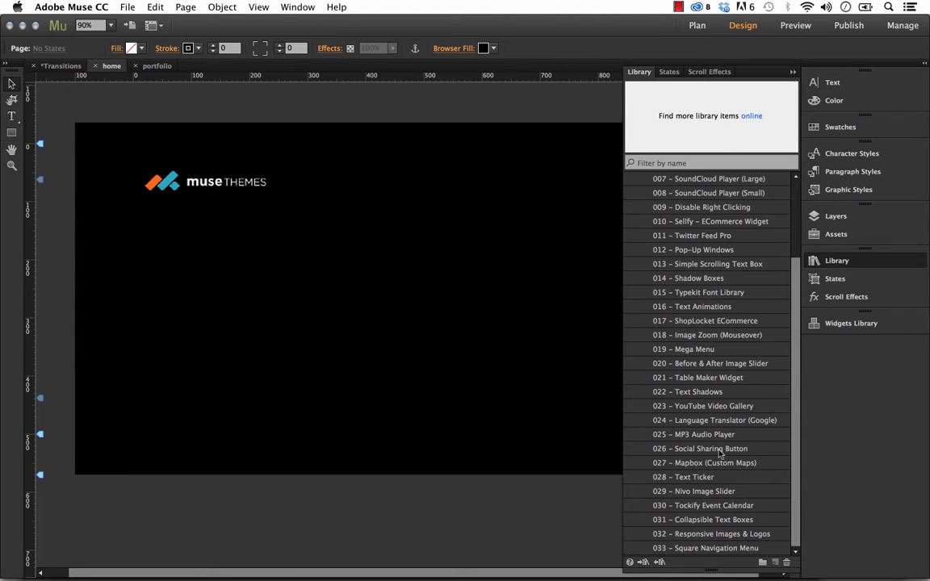
pyautogui.click(658, 548)
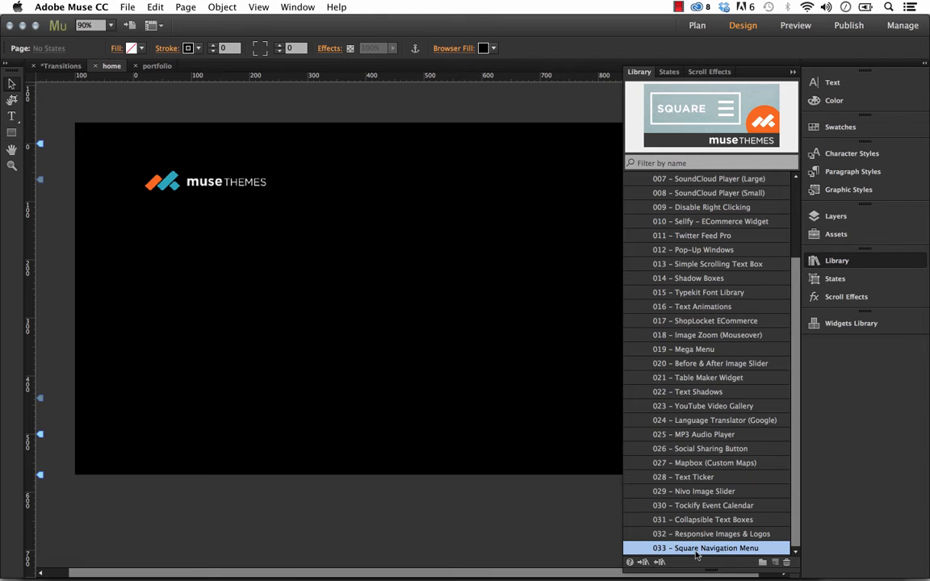
pyautogui.moveTo(696, 554); pyautogui.dragTo(149, 239)
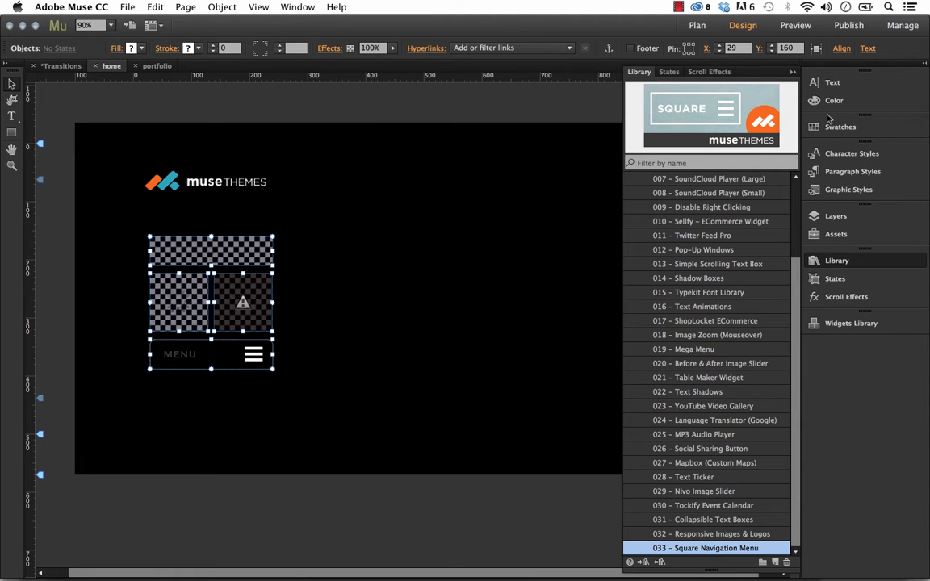
pyautogui.click(792, 72)
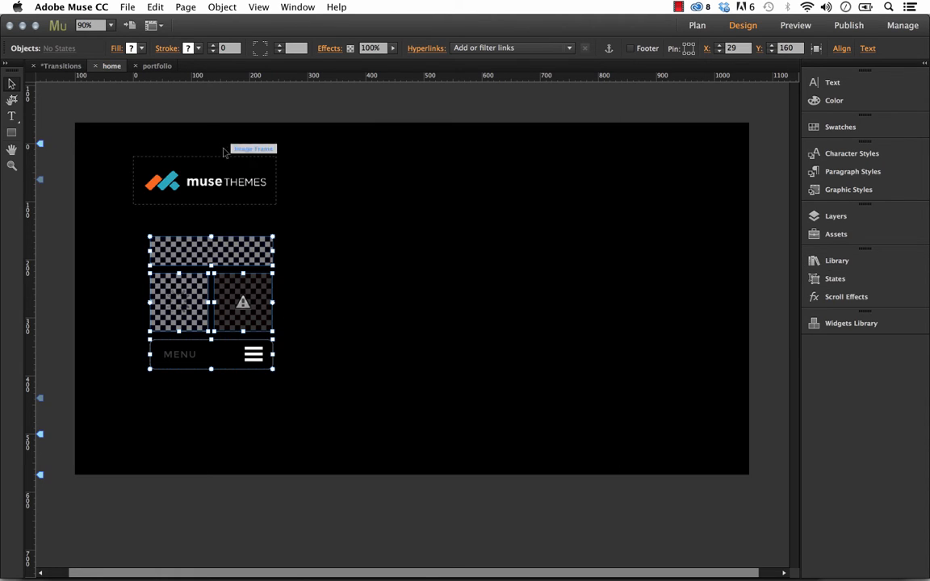
pyautogui.click(251, 118)
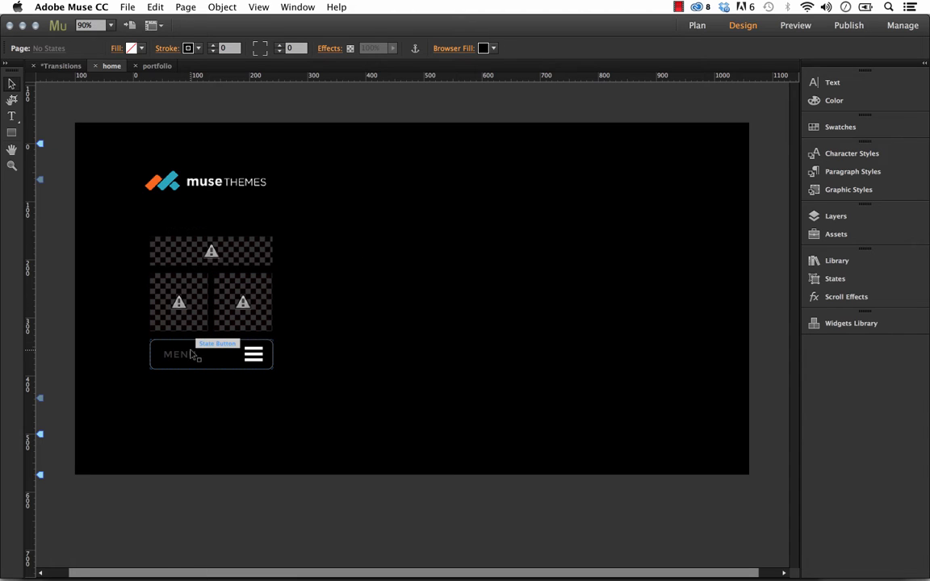
# - Examine the options of the Square Navigation Menu, Square Menu Left Menu and Square Menu Right Menu widgets
pyautogui.click(229, 252)
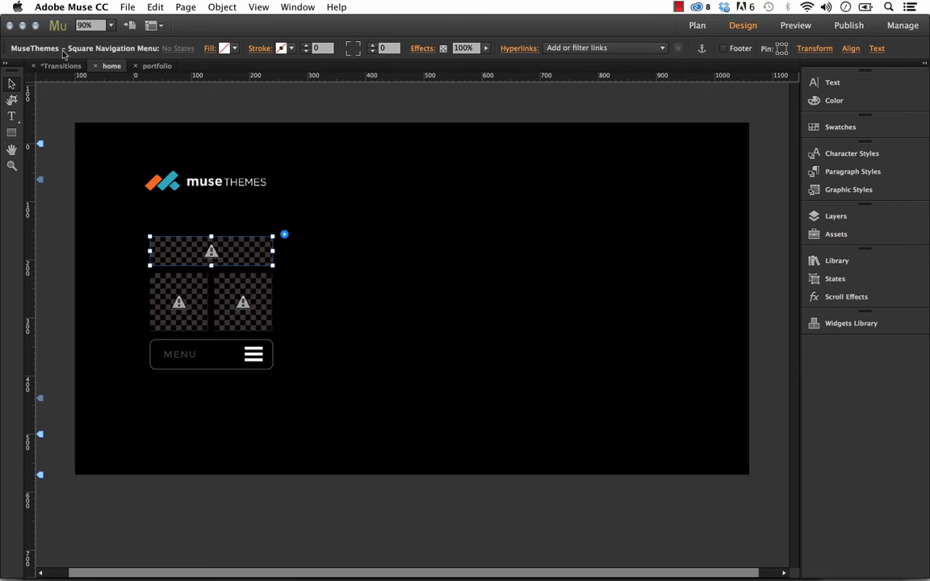
pyautogui.click(284, 235)
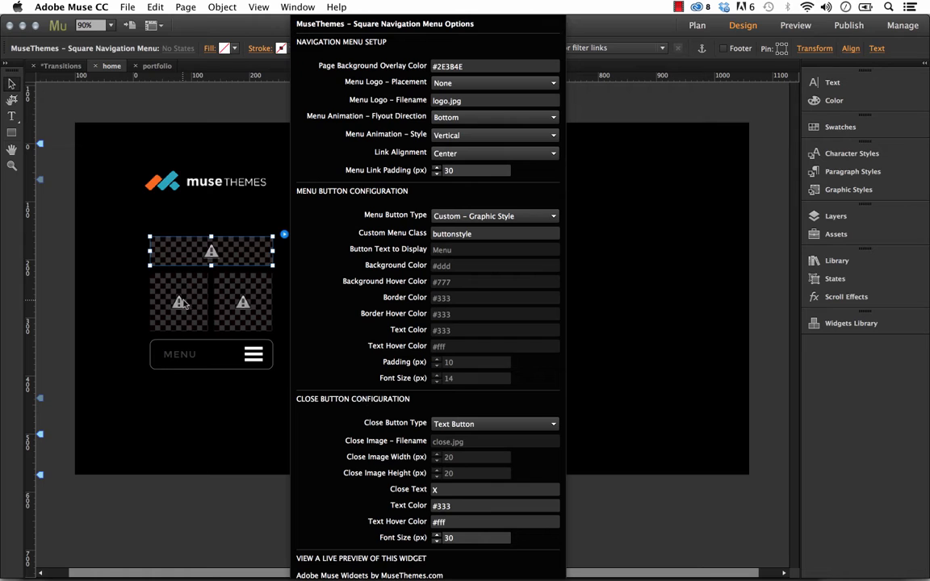
pyautogui.click(183, 303)
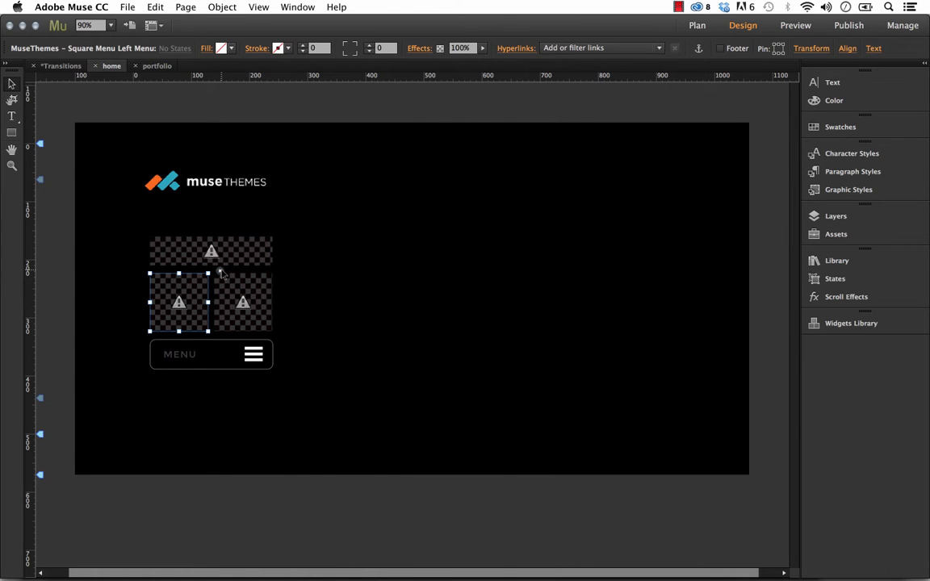
pyautogui.click(221, 272)
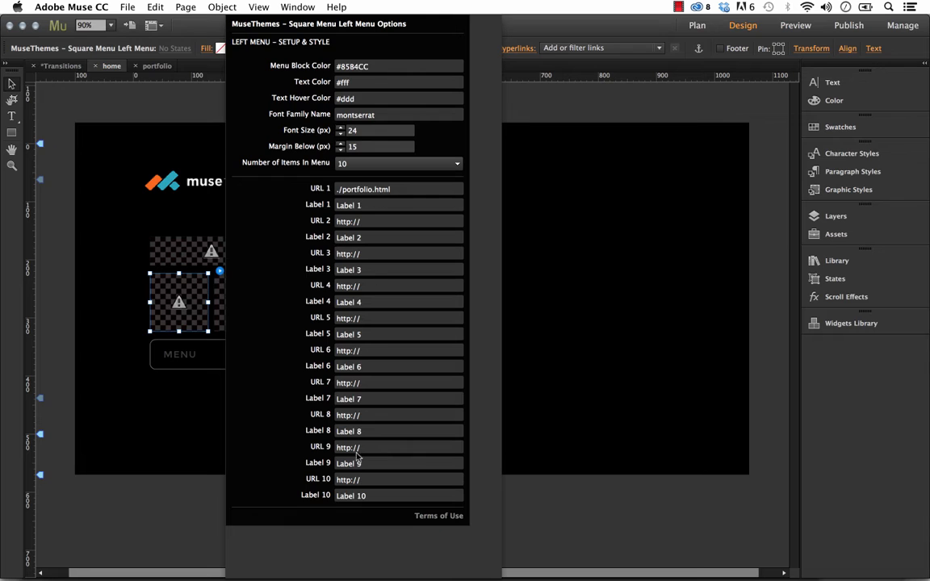
pyautogui.click(165, 279)
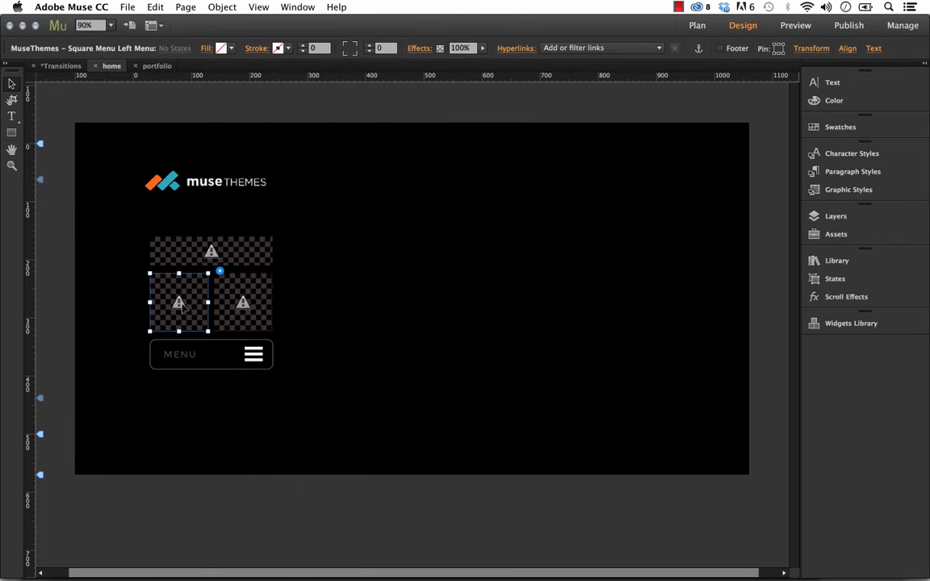
pyautogui.click(257, 284)
pyautogui.click(284, 272)
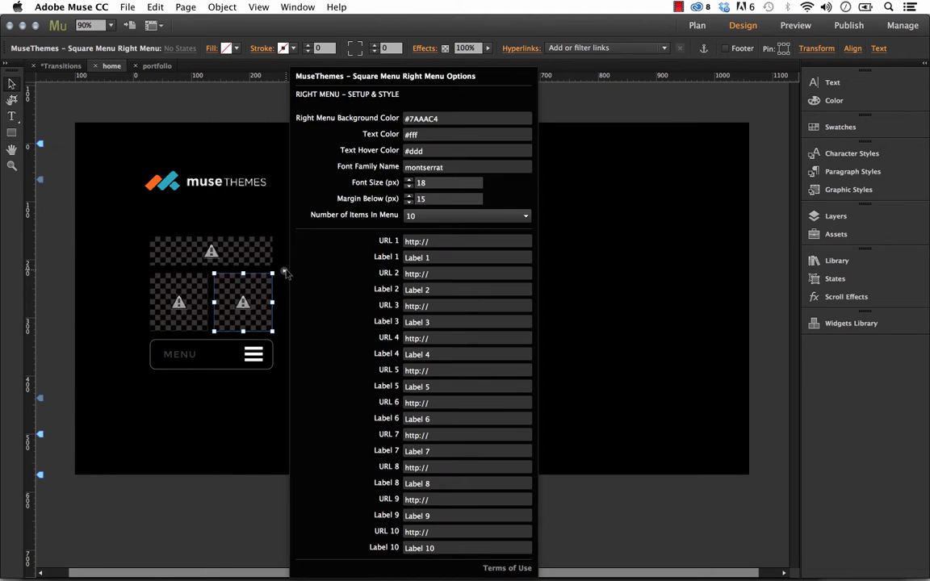
pyautogui.click(232, 269)
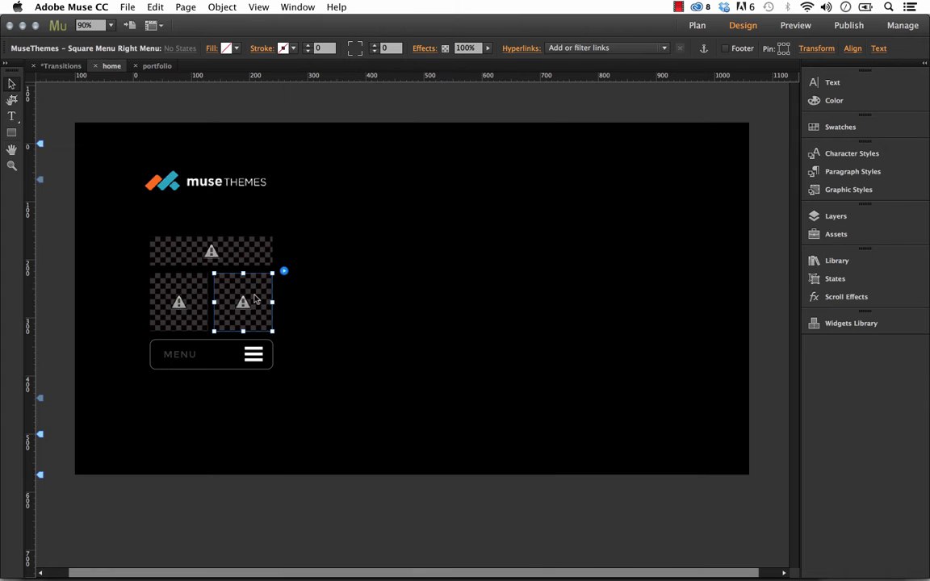
# - Nudge the menu button down to about Y 348, test its menu in a browser preview, and return to Adobe Muse
pyautogui.click(227, 363)
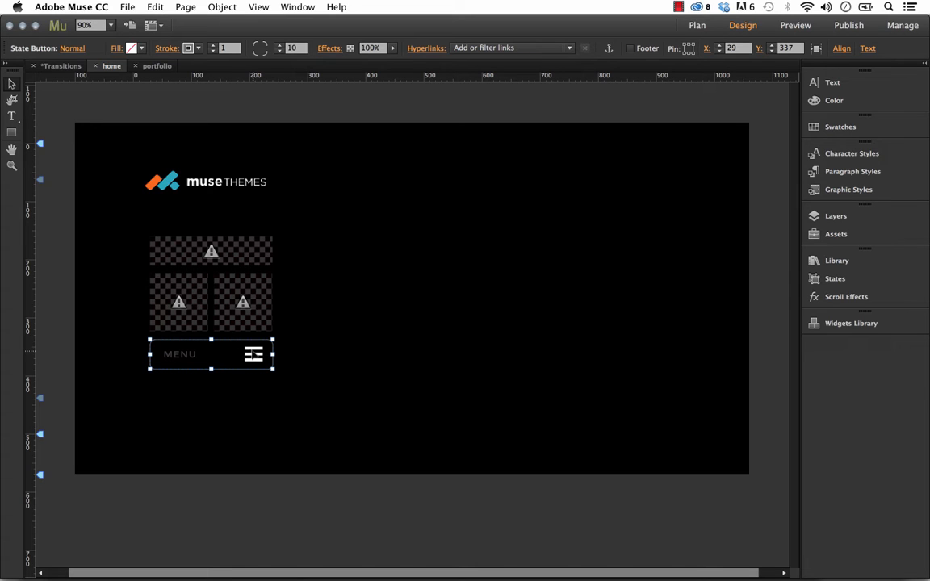
pyautogui.moveTo(254, 354); pyautogui.dragTo(255, 360)
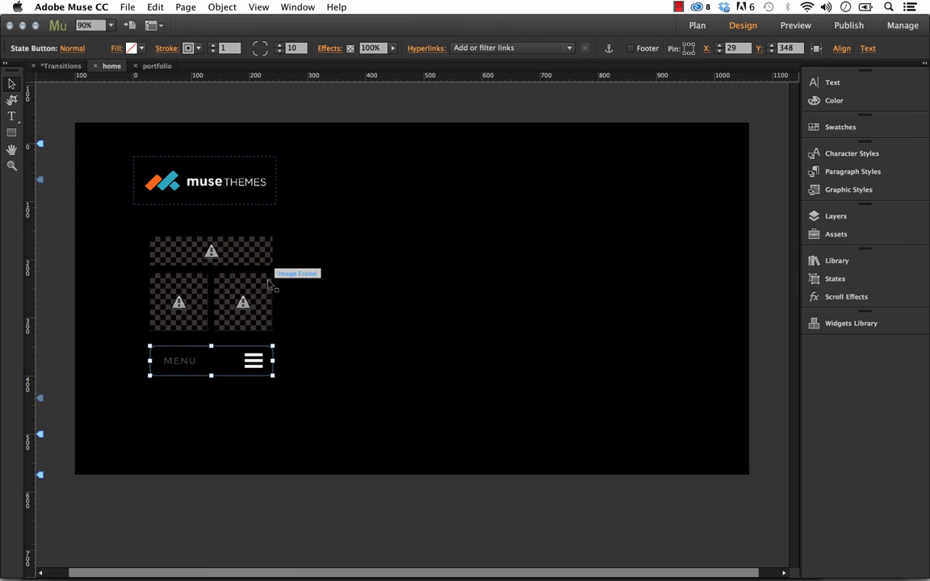
pyautogui.click(128, 7)
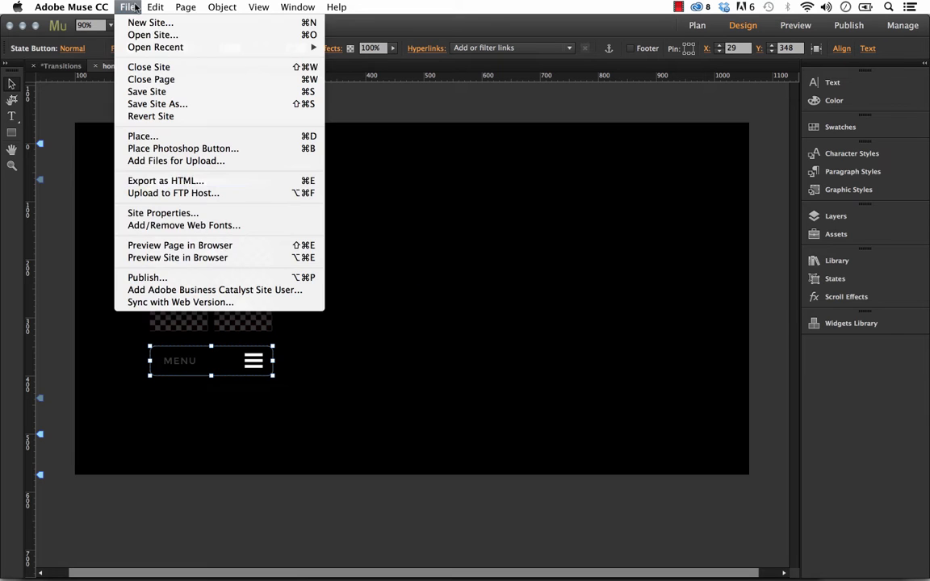
pyautogui.click(197, 246)
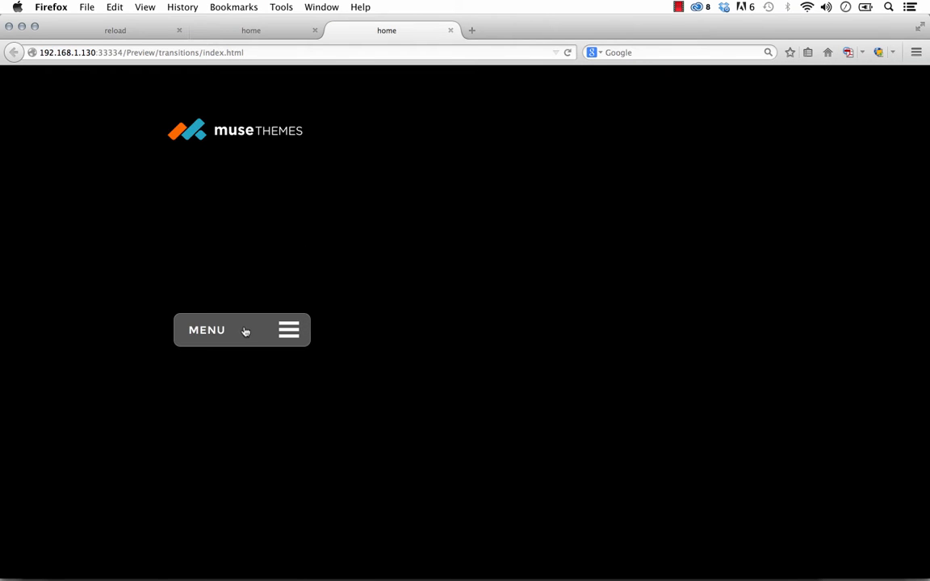
pyautogui.click(243, 331)
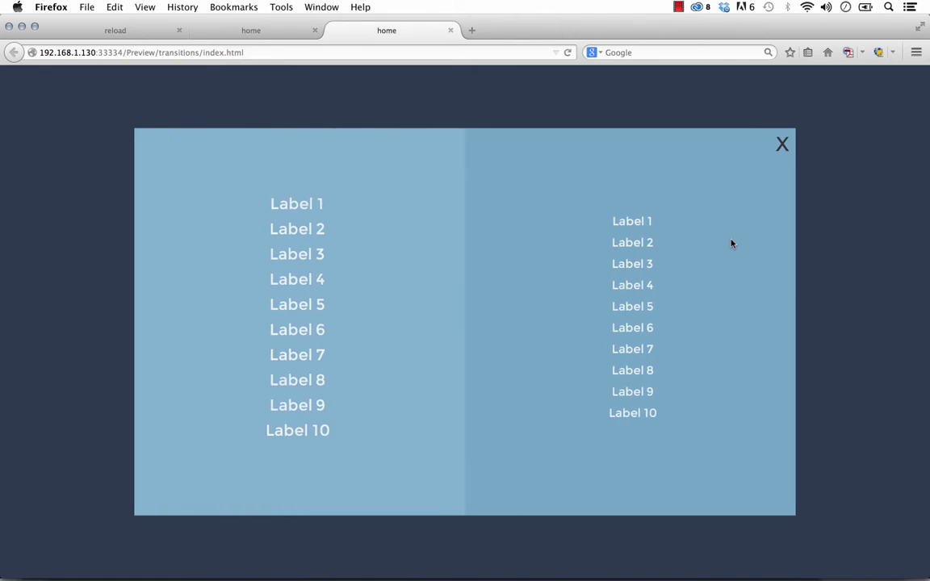
pyautogui.click(783, 144)
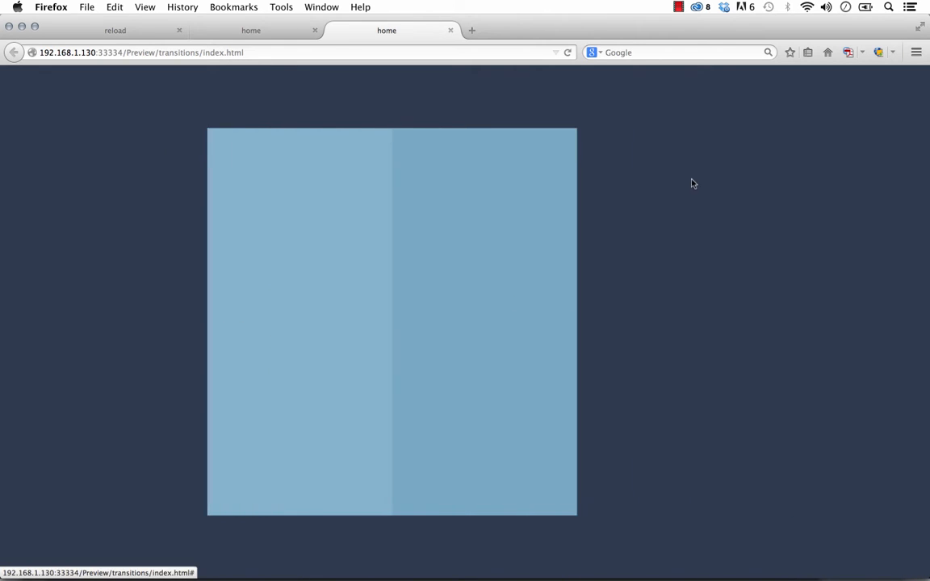
pyautogui.click(386, 553)
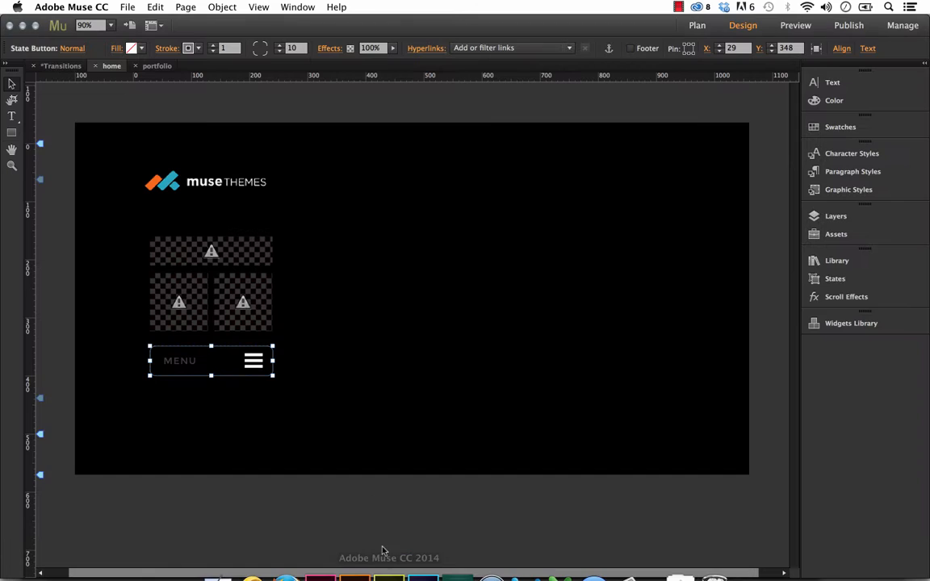
# - Move the menu button across the page to about X 713, Y 135, and nudge the Square Navigation Menu widget slightly up
pyautogui.moveTo(263, 366); pyautogui.dragTo(641, 245)
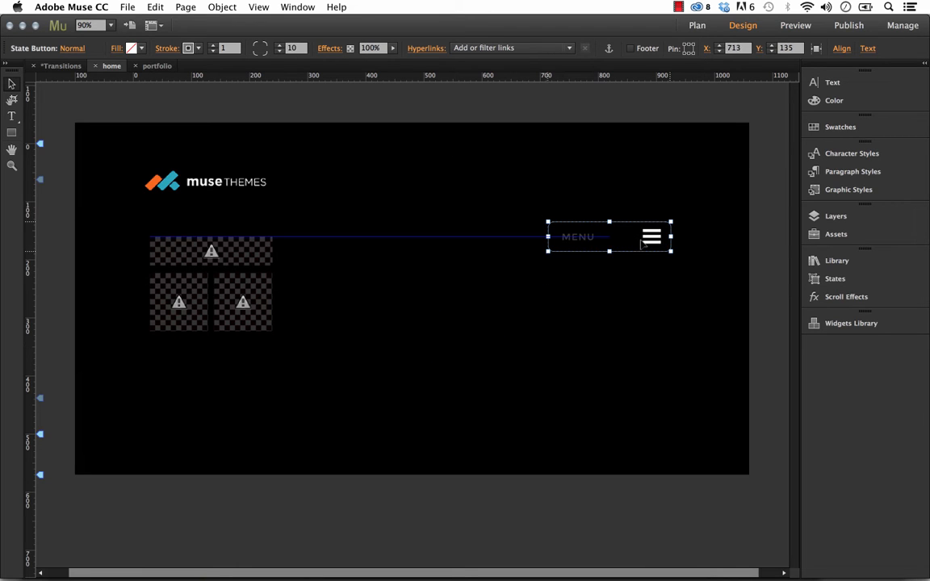
pyautogui.click(250, 253)
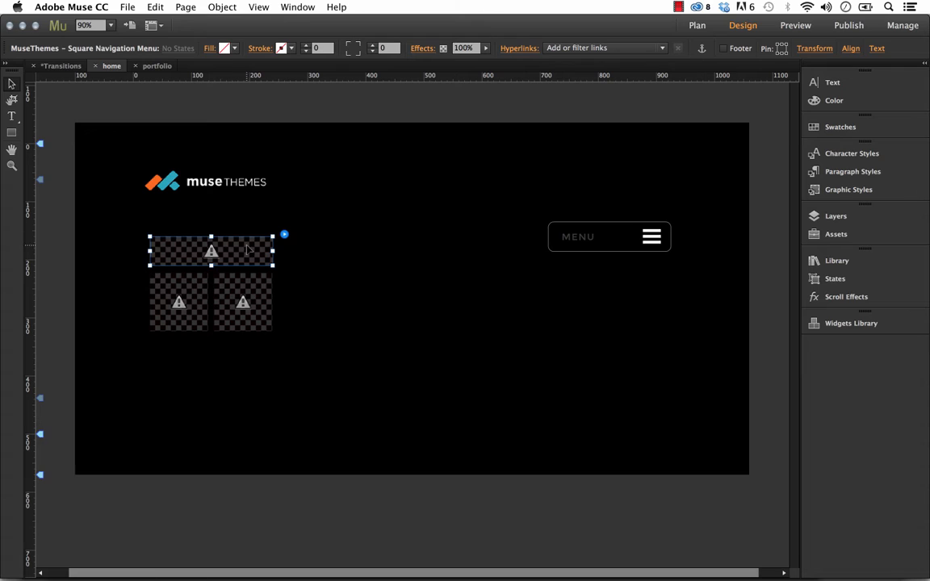
pyautogui.moveTo(247, 249); pyautogui.dragTo(248, 243)
# - Examine the logo placement choices and logo filename in the Square Navigation Menu widget's options
pyautogui.click(284, 229)
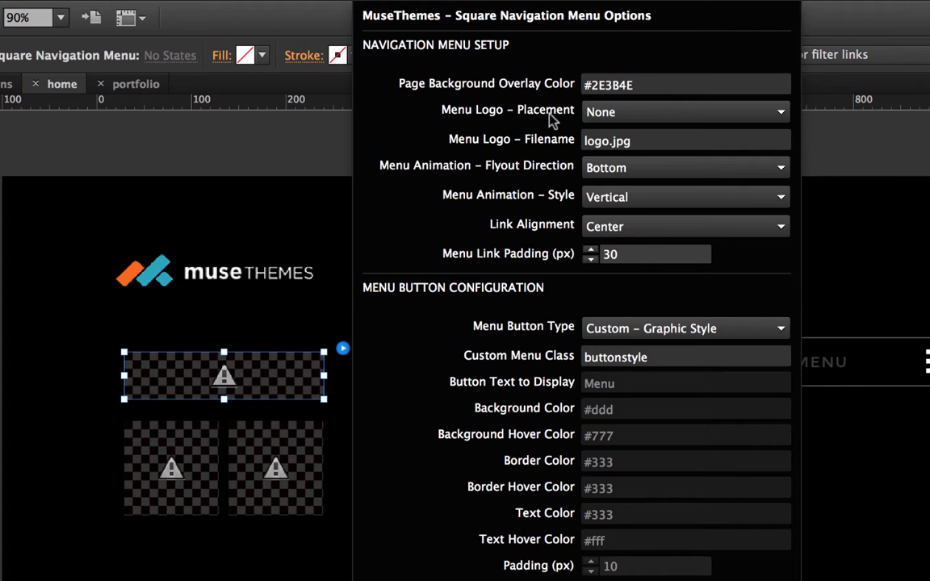
pyautogui.click(601, 113)
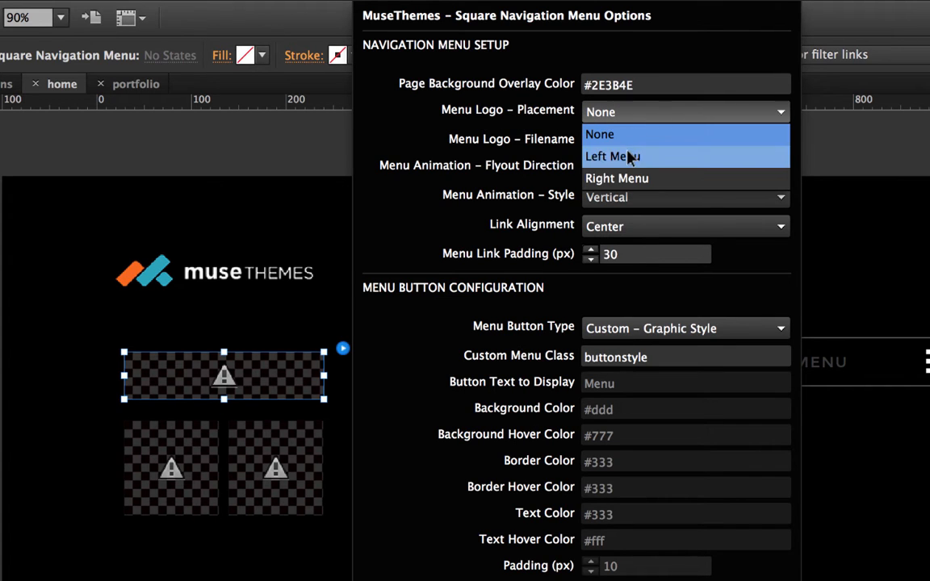
pyautogui.click(638, 125)
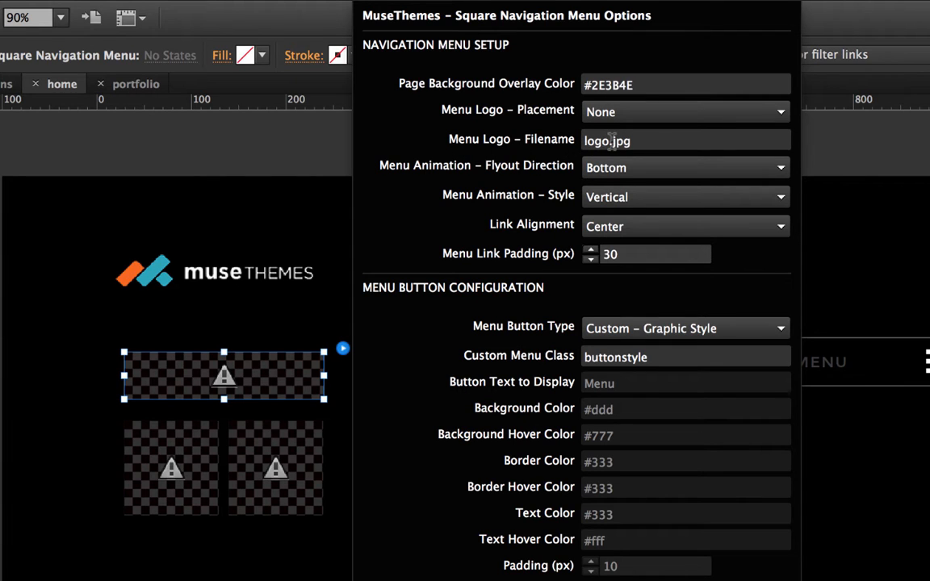
pyautogui.click(643, 143)
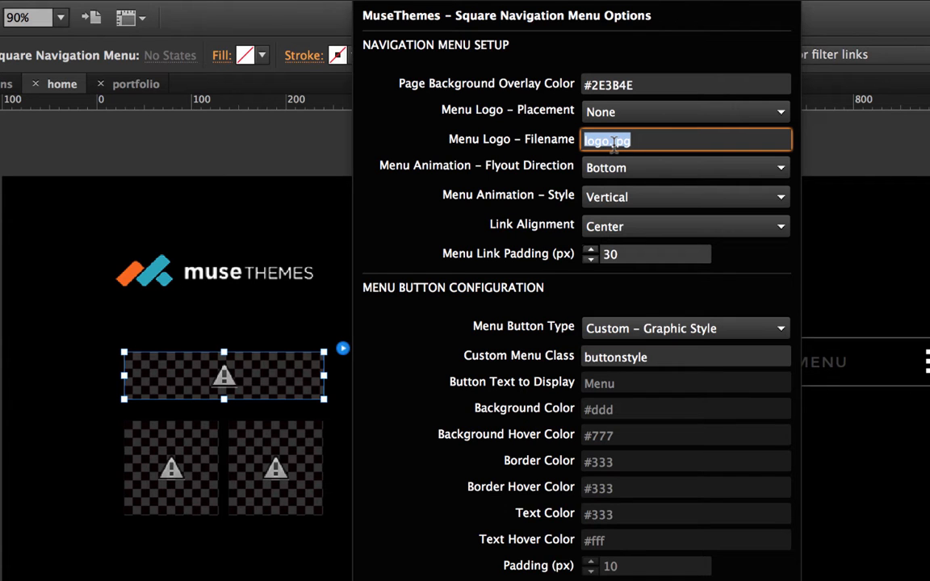
# - Leave the widget options and add icon_black.png from the Affiliate Program folder to the site's files for upload
pyautogui.click(80, 1)
pyautogui.click(37, 280)
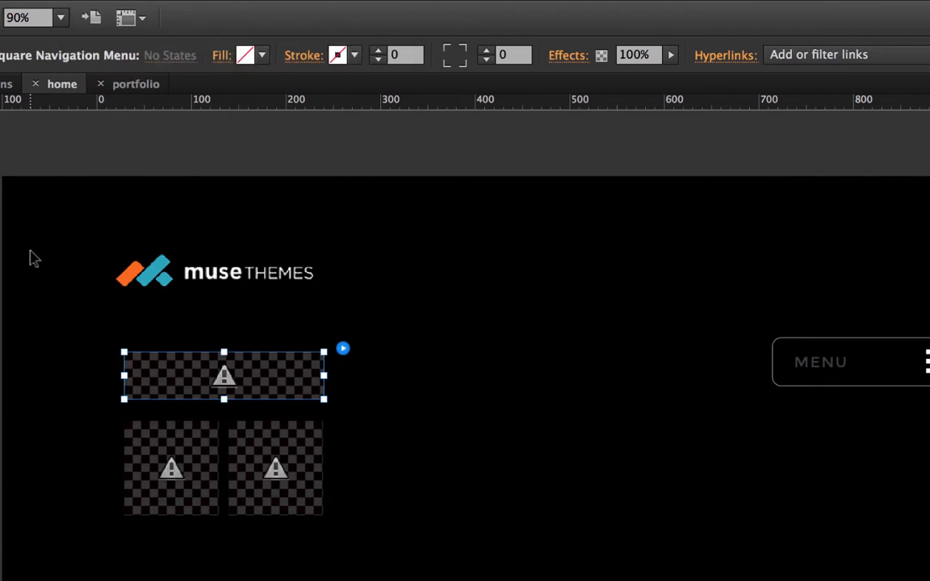
pyautogui.click(30, 251)
pyautogui.click(89, 1)
pyautogui.click(174, 239)
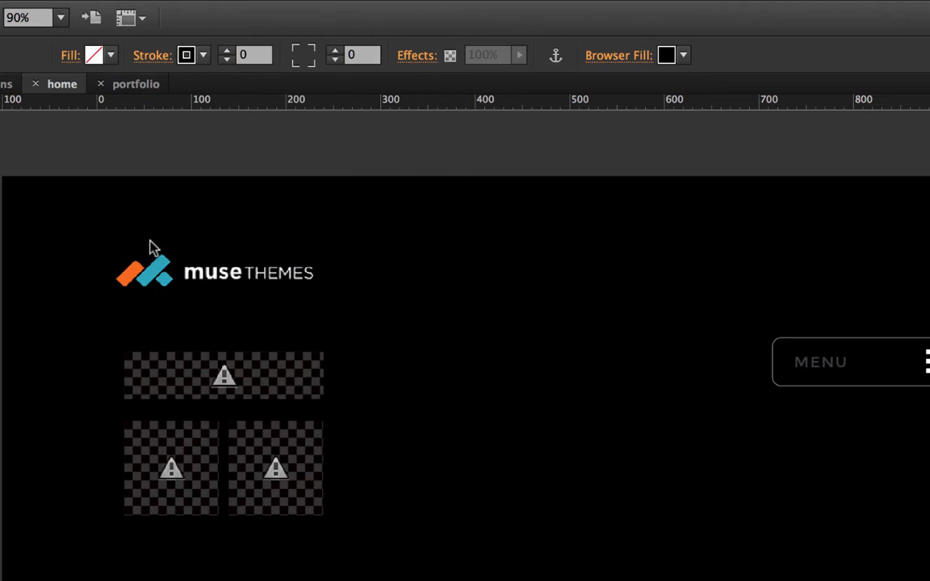
pyautogui.click(177, 269)
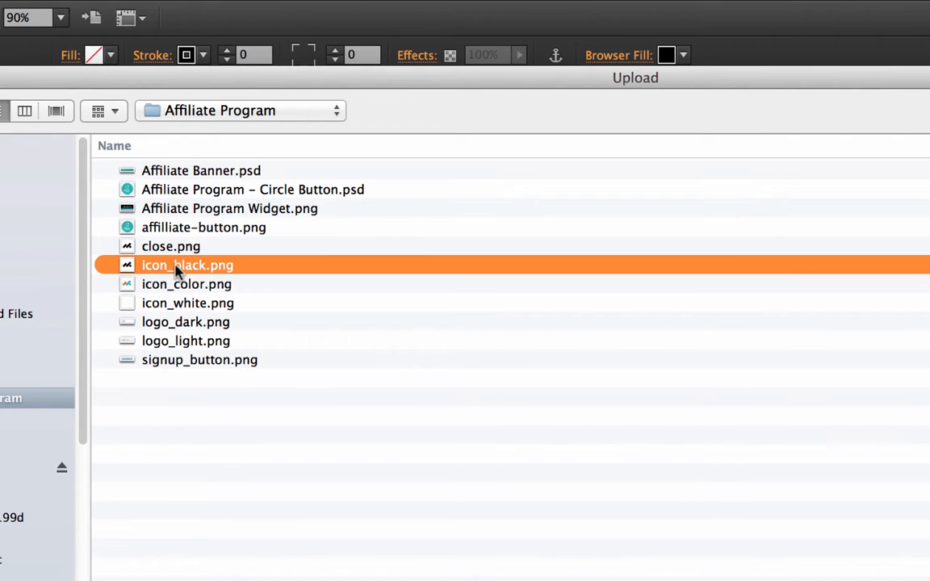
pyautogui.press('space')
pyautogui.press('space')
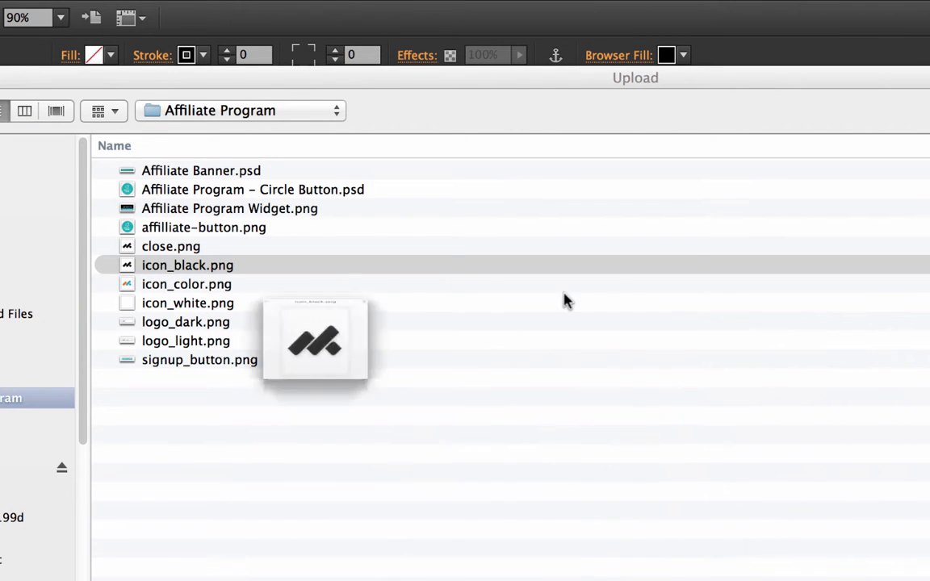
pyautogui.press('Return')
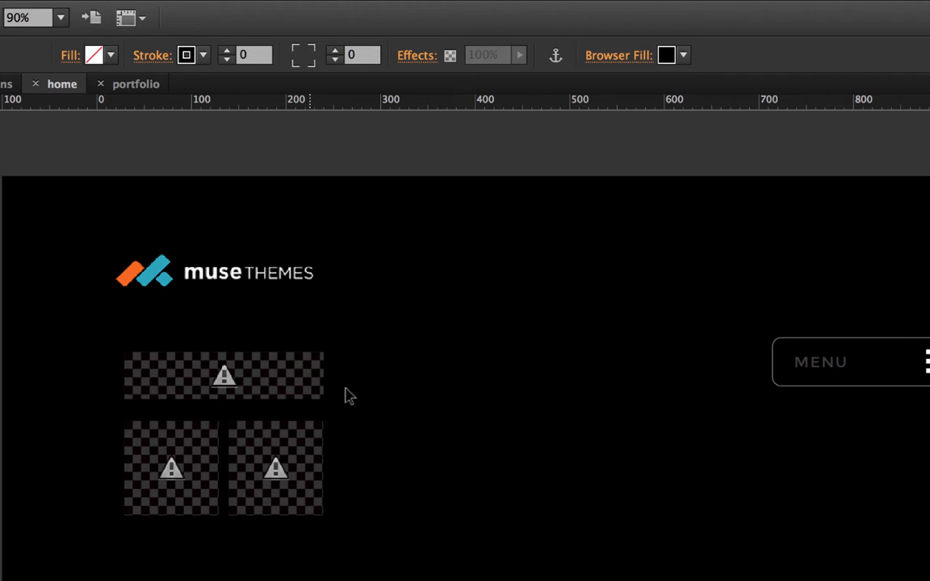
# - Set the Square Navigation Menu widget's logo filename to icon_black.png and review its flyout direction choices
pyautogui.click(265, 367)
pyautogui.click(343, 351)
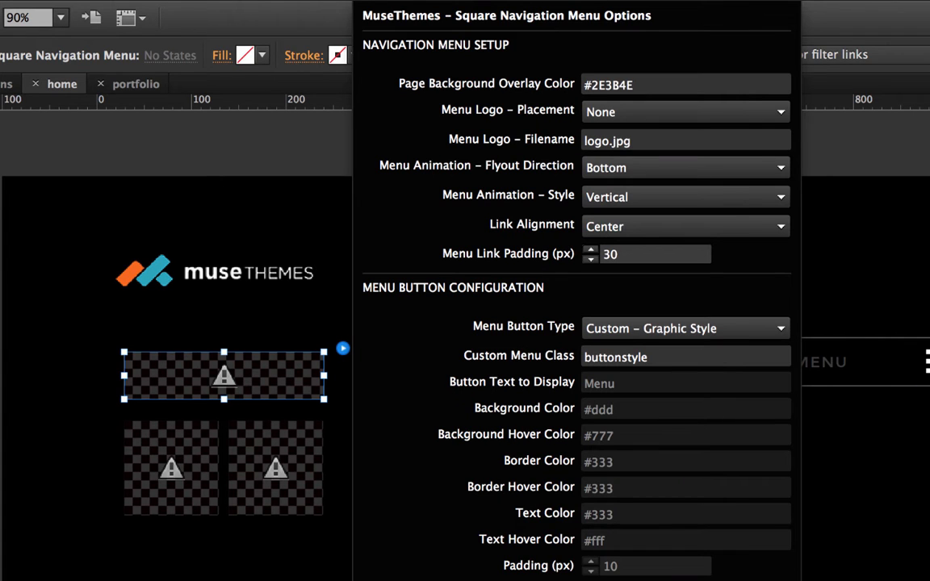
pyautogui.click(613, 137)
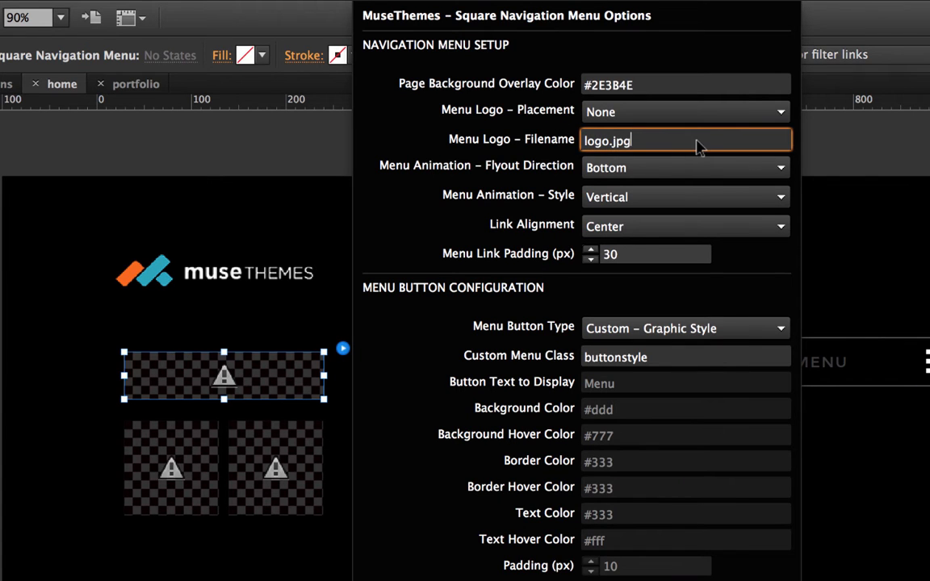
pyautogui.press('super+a')
pyautogui.write('icon_black.png')
pyautogui.press('Return')
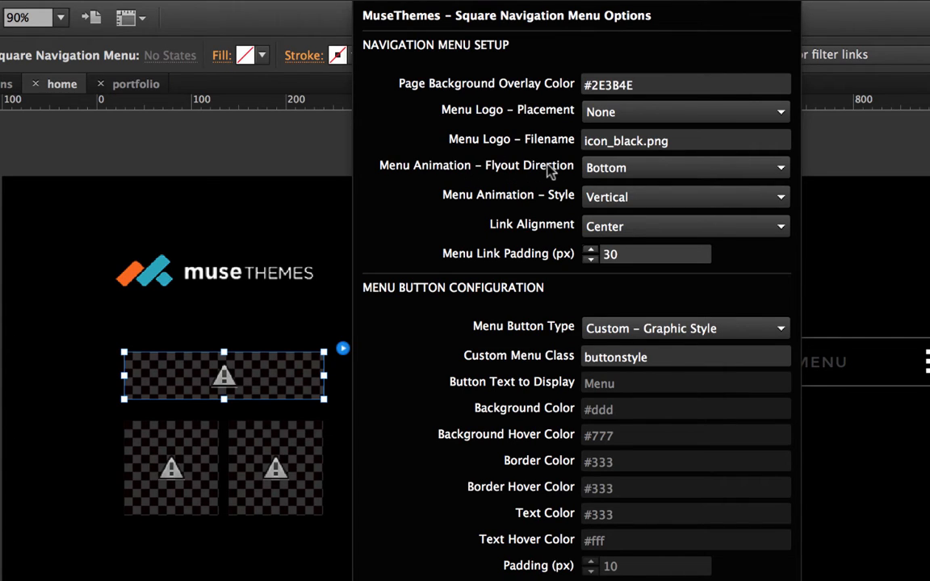
pyautogui.click(609, 172)
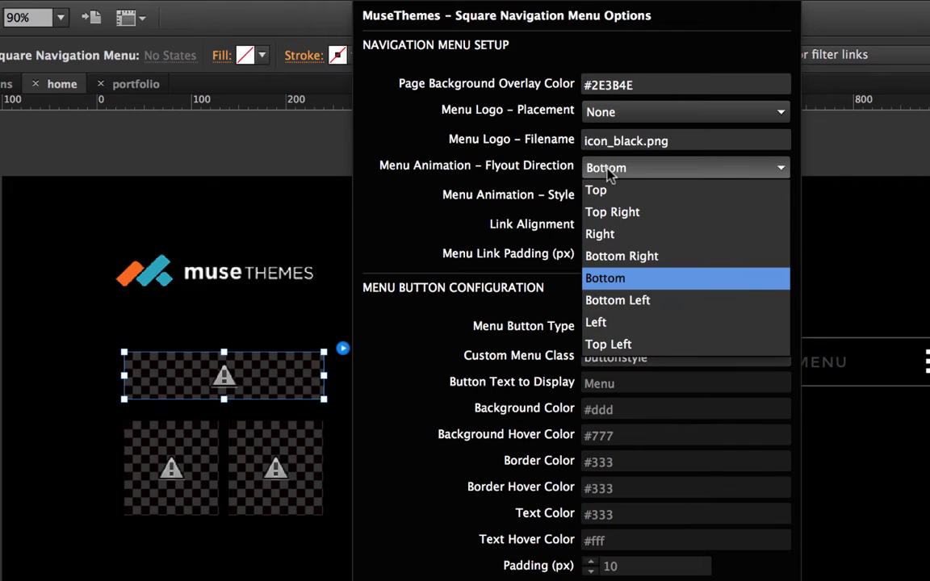
pyautogui.click(622, 167)
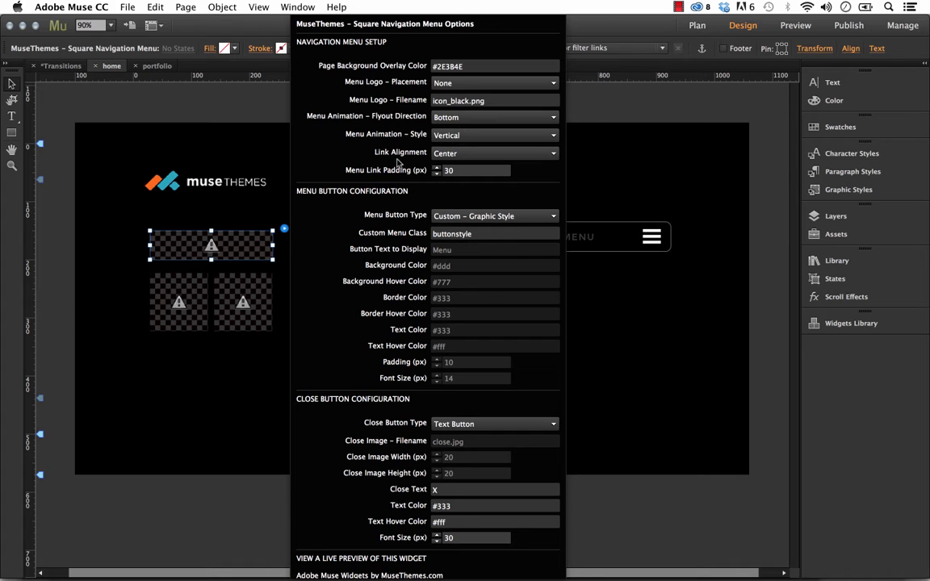
# - Preview the page in the browser, open and close the menu to test its animation, and return to Adobe Muse
pyautogui.click(166, 161)
pyautogui.click(128, 6)
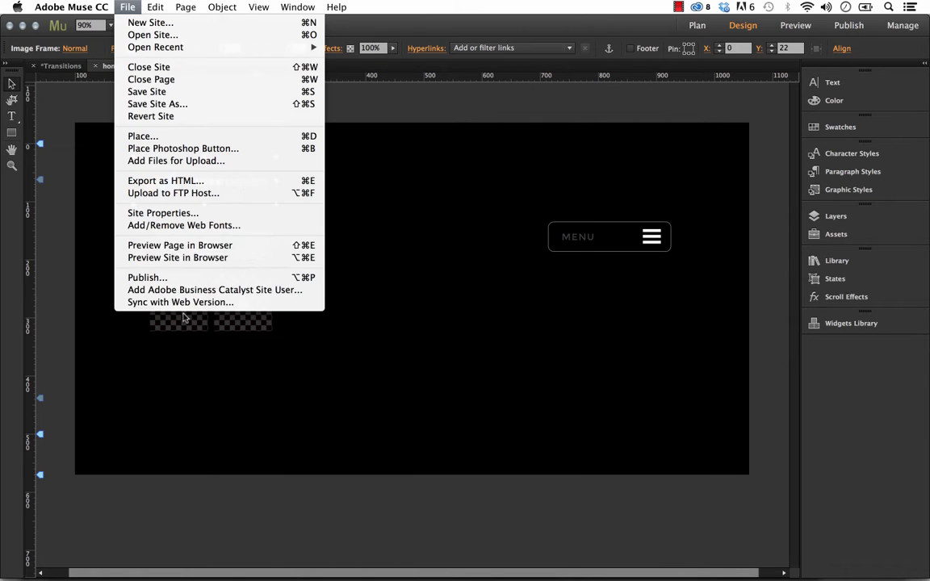
pyautogui.click(214, 244)
pyautogui.click(654, 192)
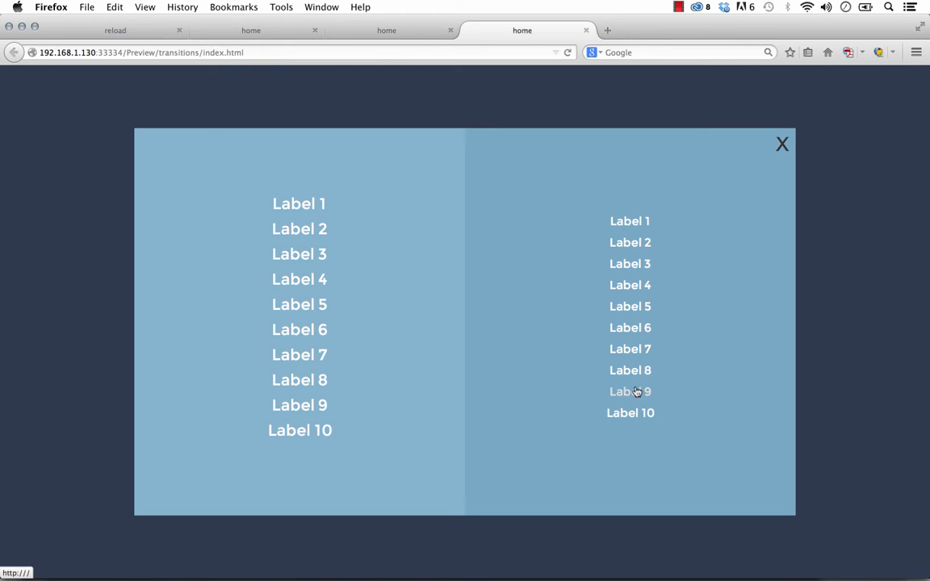
pyautogui.click(781, 145)
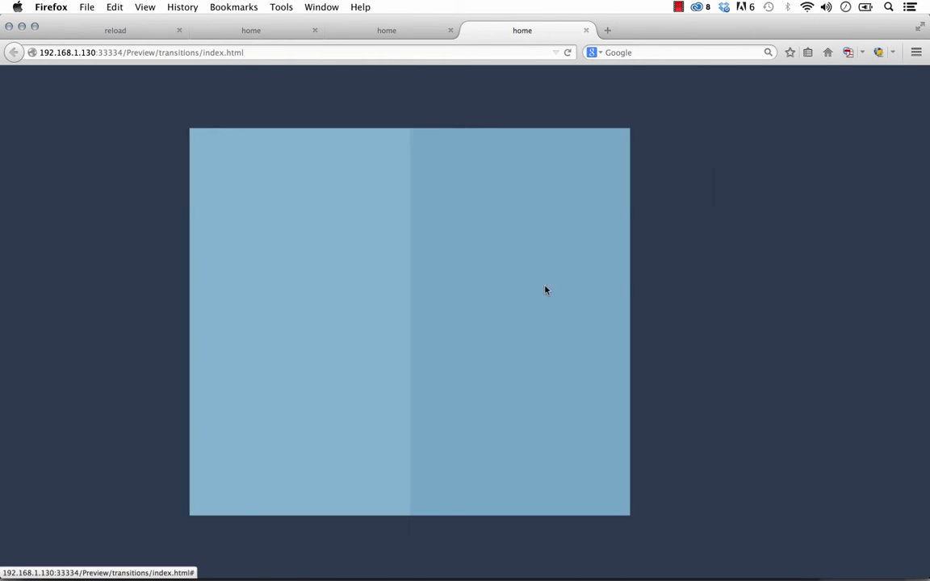
pyautogui.click(389, 556)
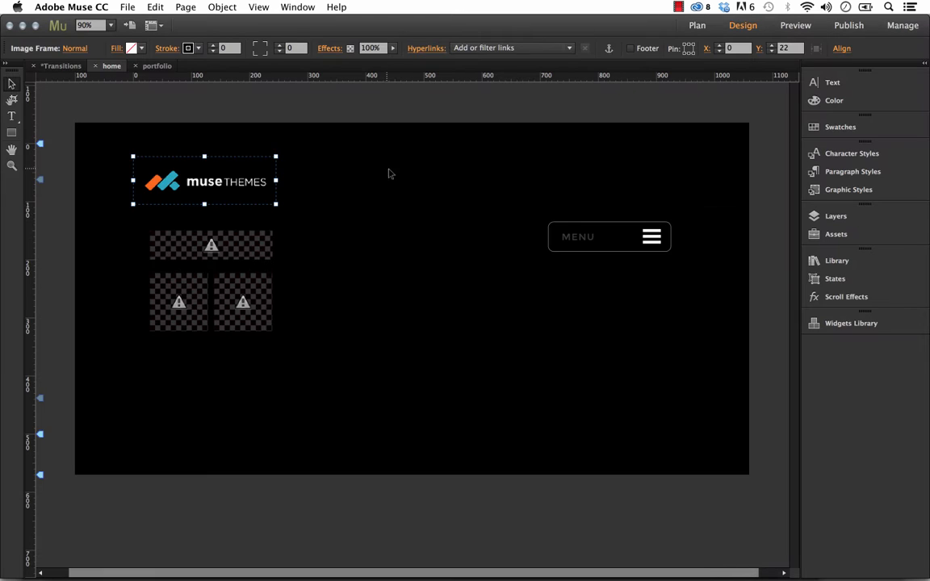
# - Set the Square Navigation Menu widget's link alignment to Left
pyautogui.click(240, 240)
pyautogui.click(284, 230)
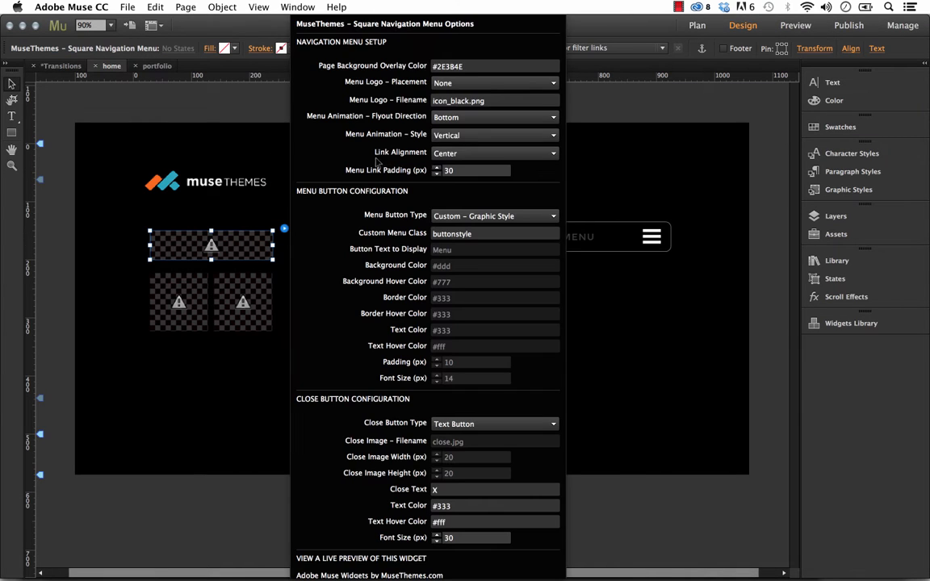
pyautogui.click(458, 153)
pyautogui.click(457, 168)
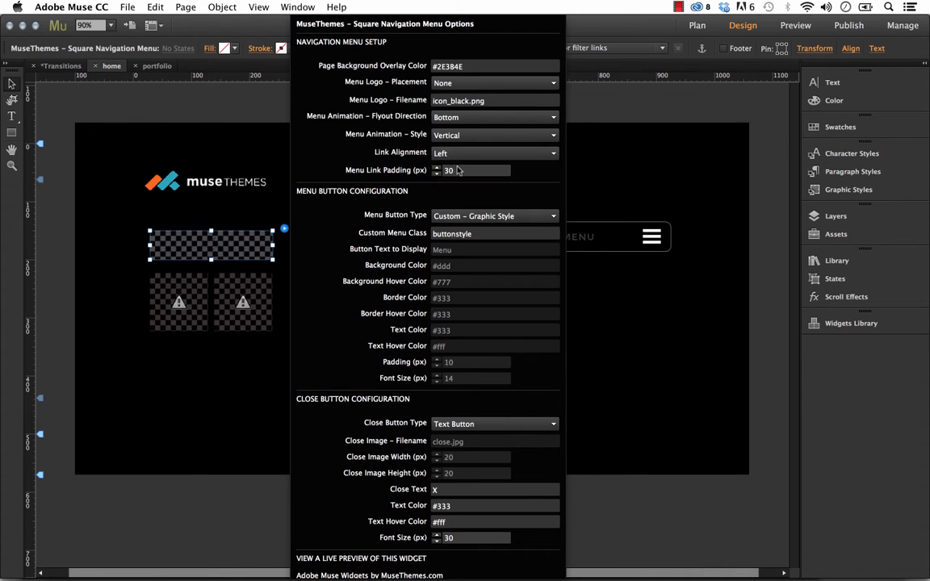
pyautogui.press('Escape')
# - Preview the page in the browser again, open the menu to check the link alignment, and return to Adobe Muse
pyautogui.click(126, 7)
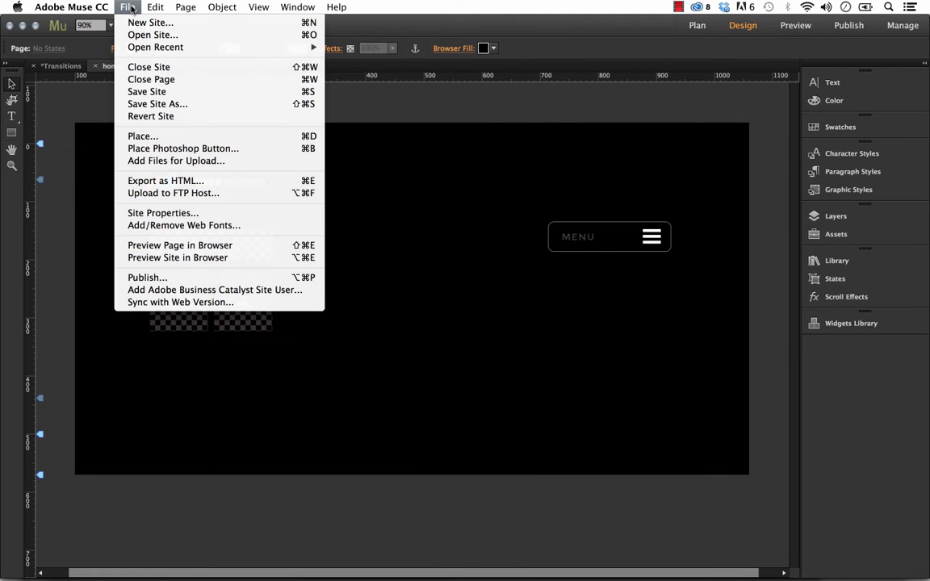
pyautogui.click(228, 246)
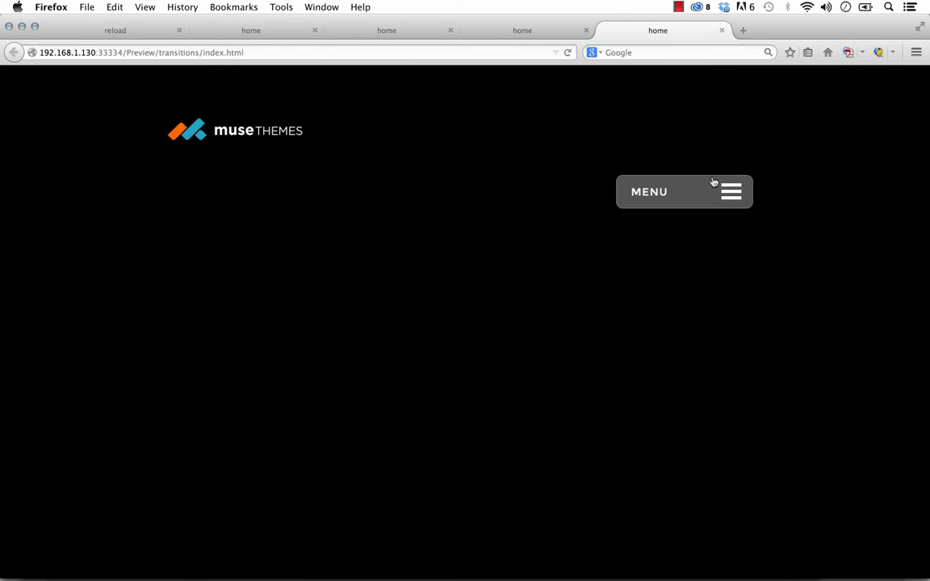
pyautogui.click(713, 181)
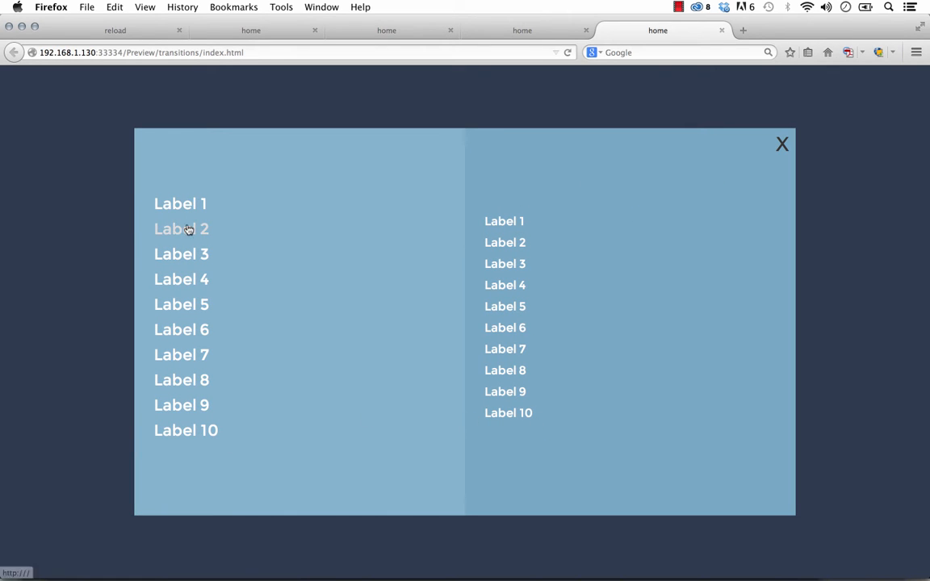
pyautogui.moveTo(320, 577)
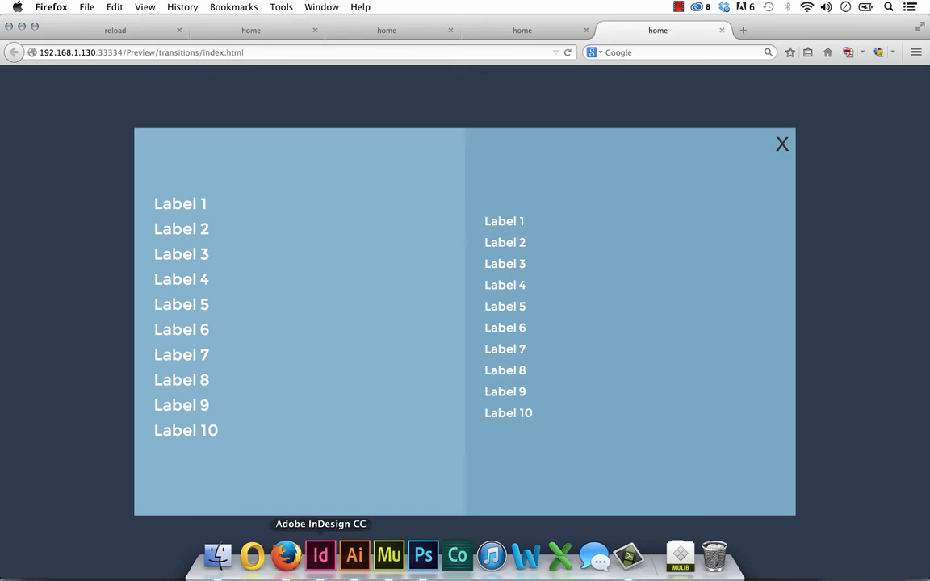
pyautogui.click(388, 555)
# - Change the Square Navigation Menu widget's menu button type to Generated Button and move the widget slightly up
pyautogui.click(260, 242)
pyautogui.click(284, 230)
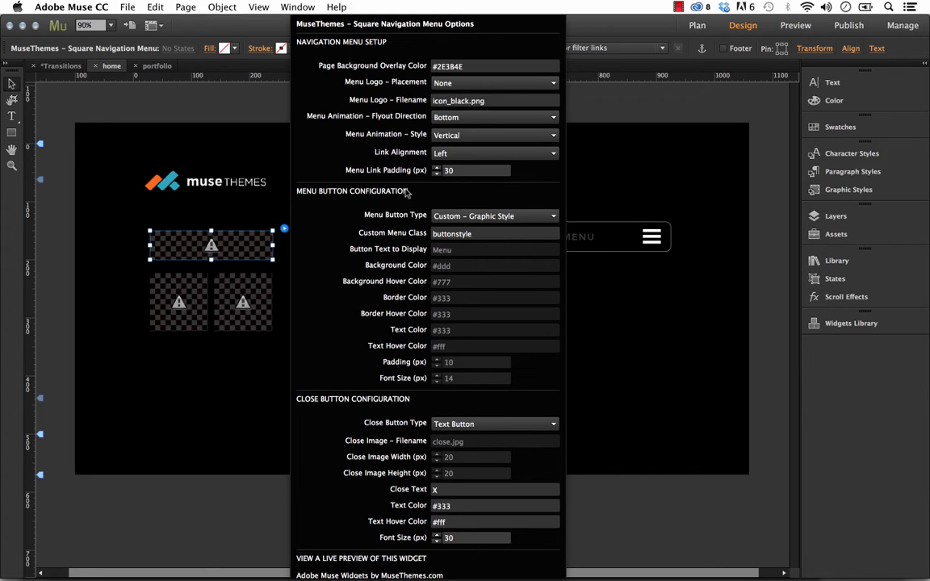
pyautogui.click(483, 216)
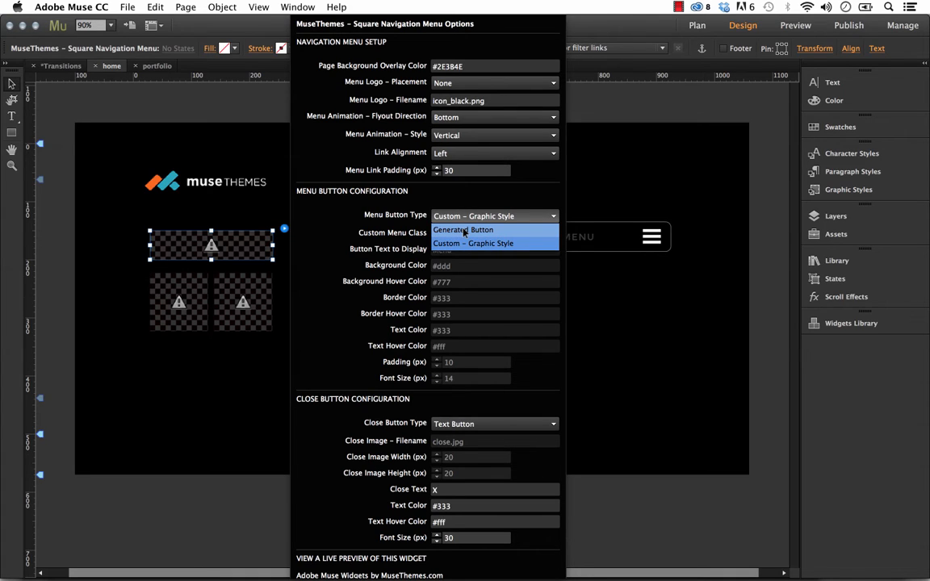
pyautogui.click(464, 231)
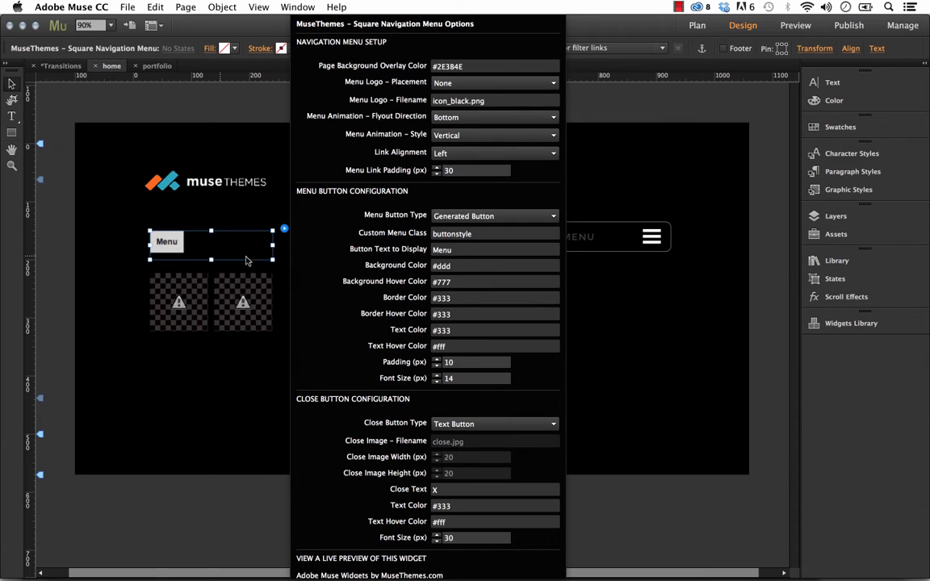
pyautogui.moveTo(174, 240); pyautogui.dragTo(174, 232)
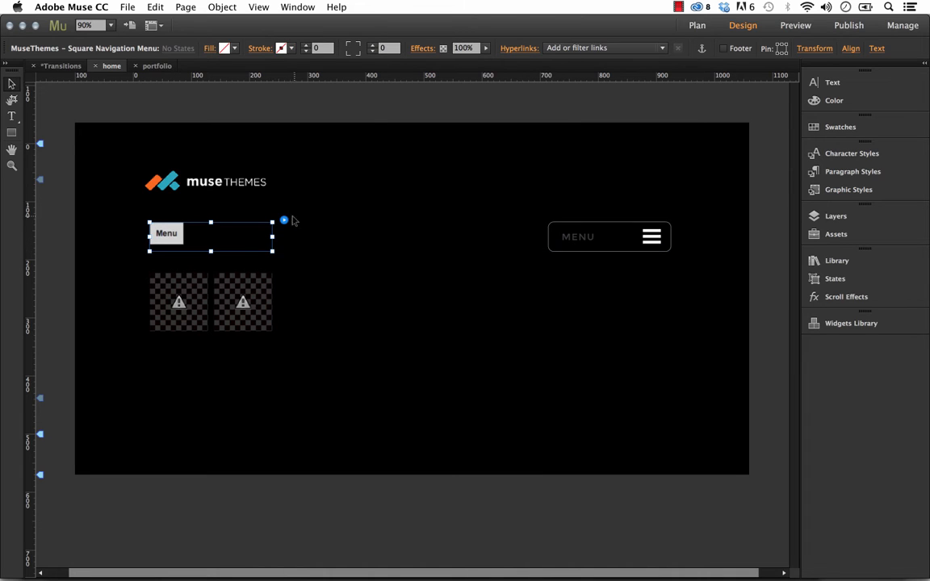
# - Set the generated menu button's background color to #fa6900 and switch the menu button type back to Custom – Graphic Style
pyautogui.click(284, 219)
pyautogui.click(448, 265)
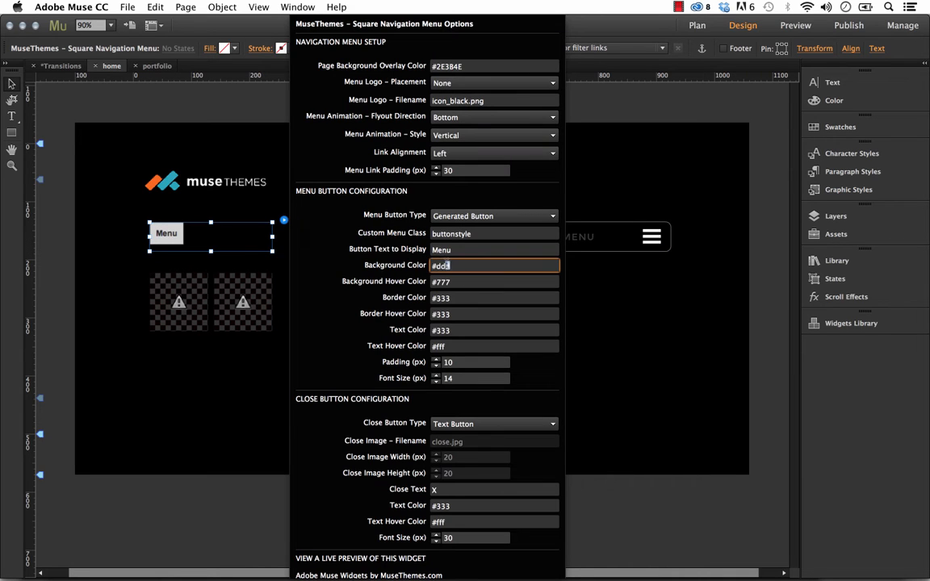
pyautogui.write('a6900')
pyautogui.press('Return')
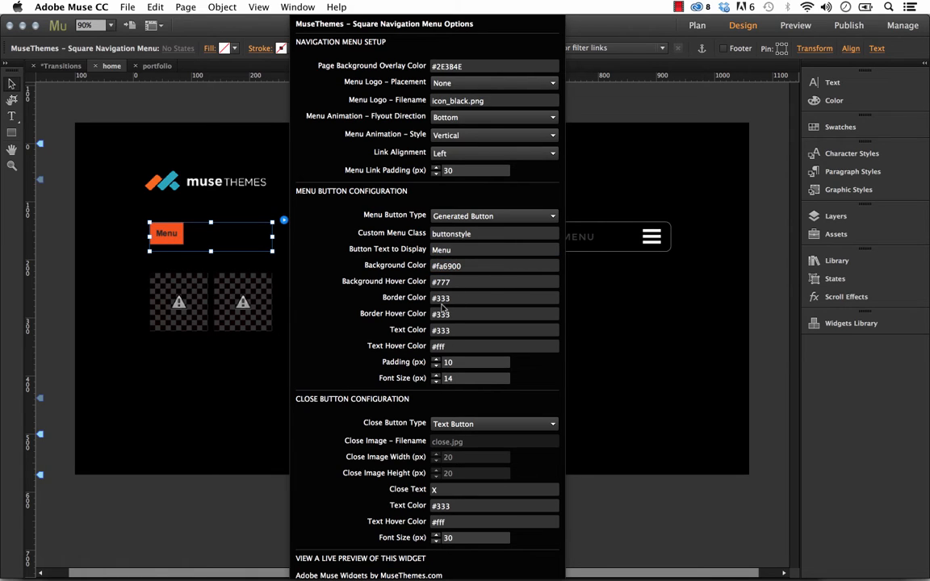
pyautogui.click(454, 216)
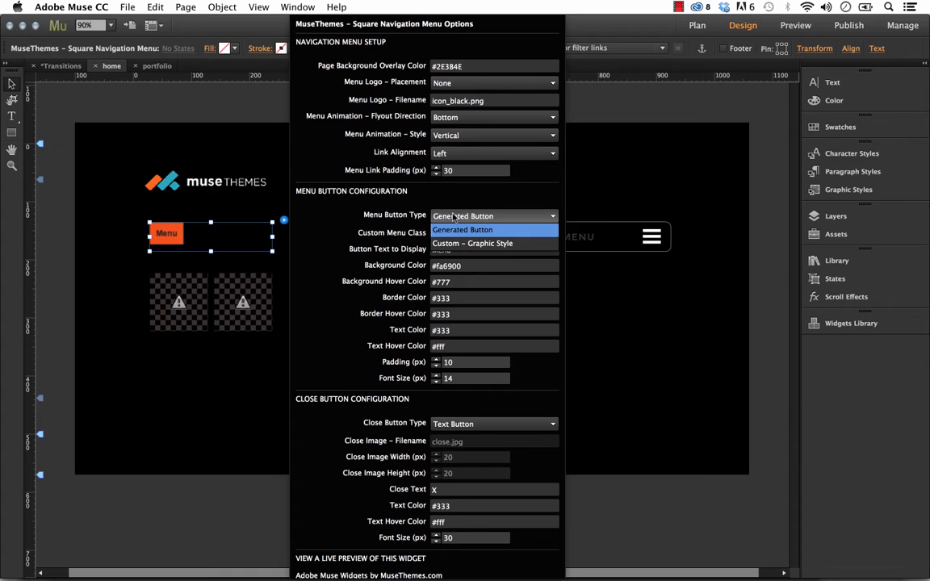
pyautogui.click(458, 244)
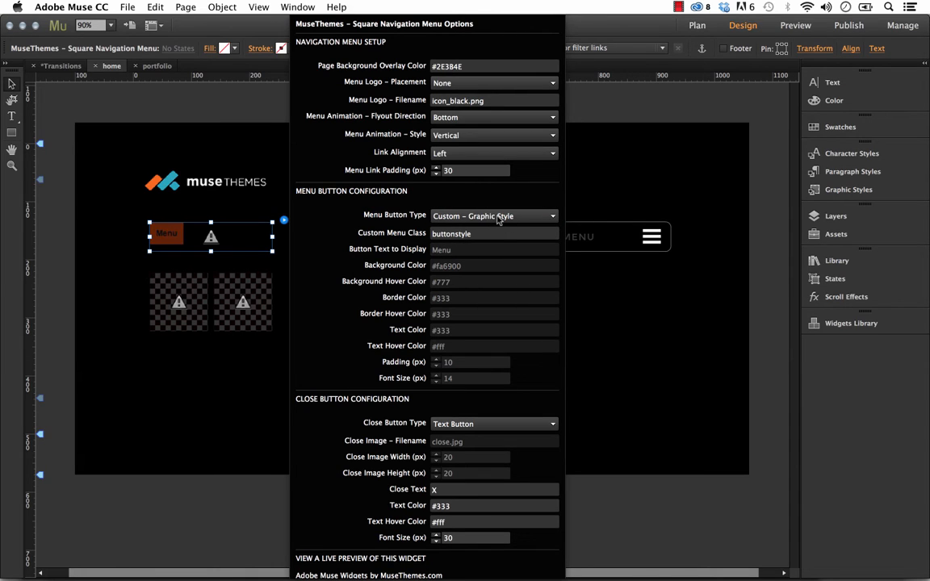
# - Delete the custom MENU state button from the home page
pyautogui.click(608, 241)
pyautogui.moveTo(629, 236); pyautogui.dragTo(522, 247)
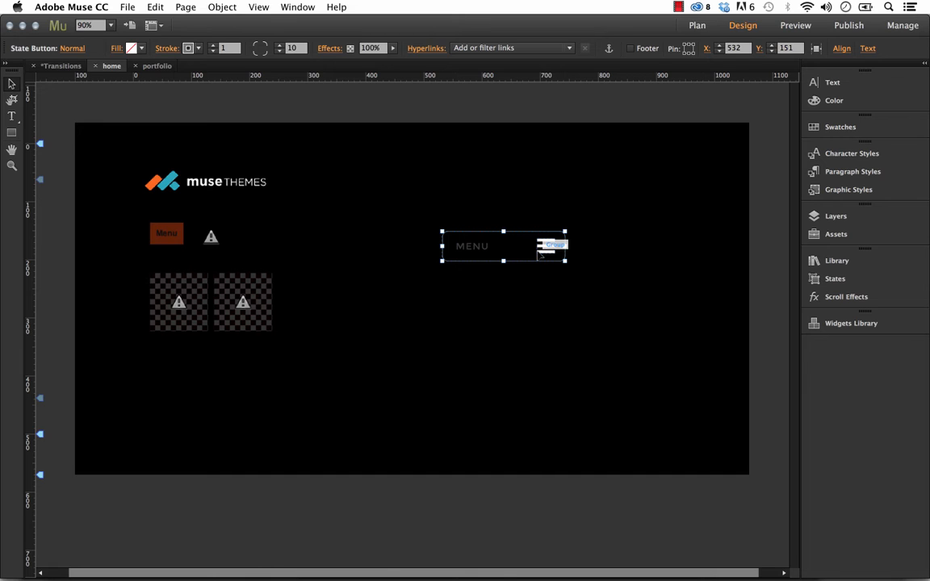
pyautogui.press('Delete')
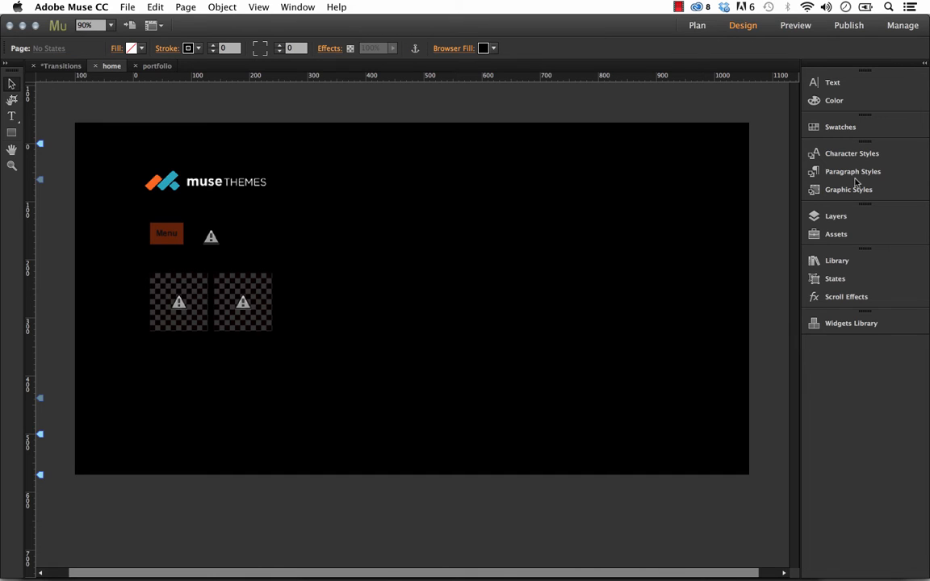
# - Add a State Button widget to the home page and place it at about X 578, Y 173
pyautogui.click(852, 260)
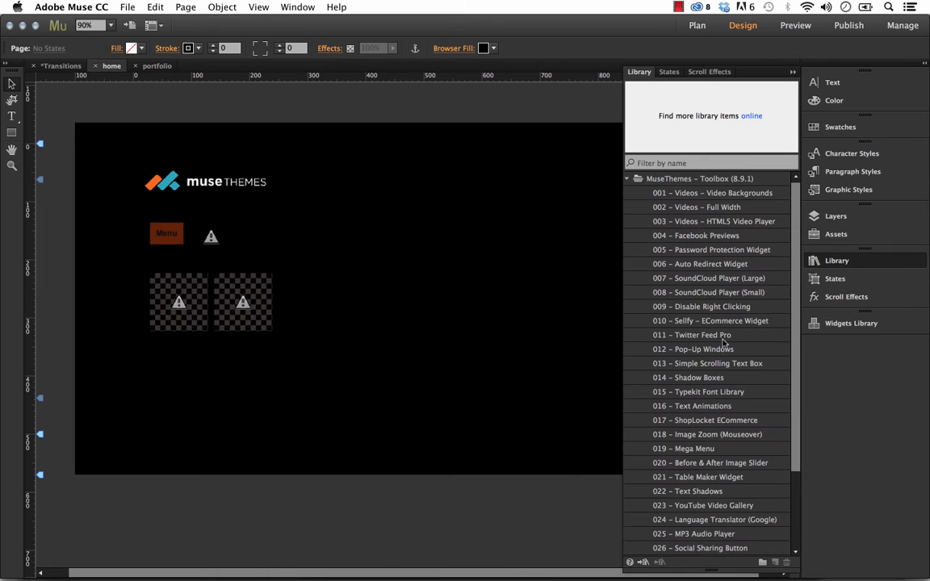
pyautogui.click(847, 323)
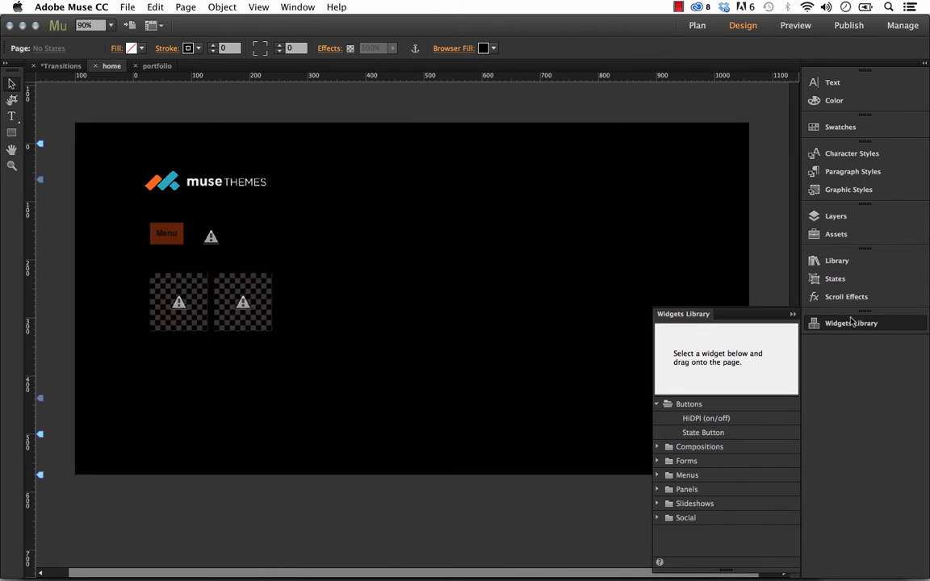
pyautogui.click(708, 437)
pyautogui.moveTo(707, 437); pyautogui.dragTo(415, 211)
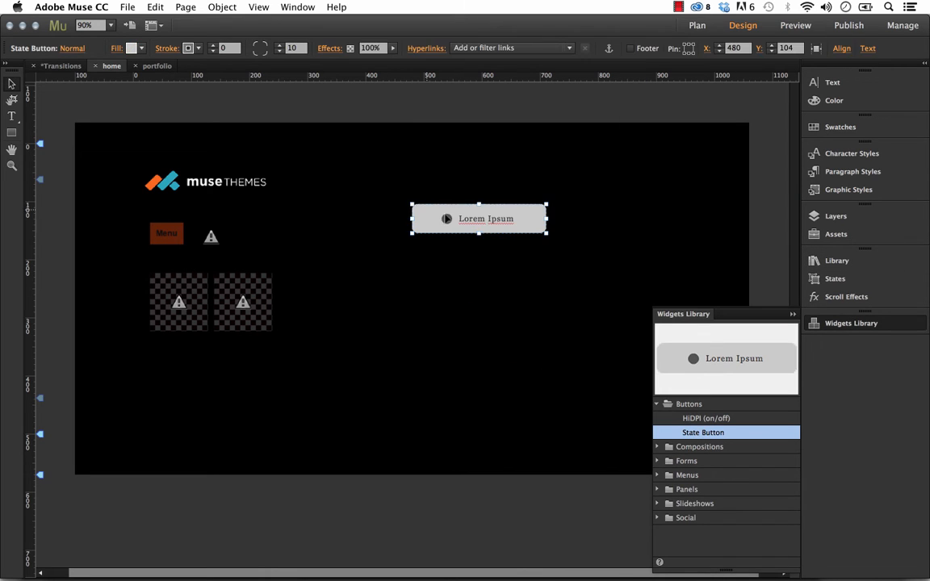
pyautogui.moveTo(490, 216); pyautogui.dragTo(556, 259)
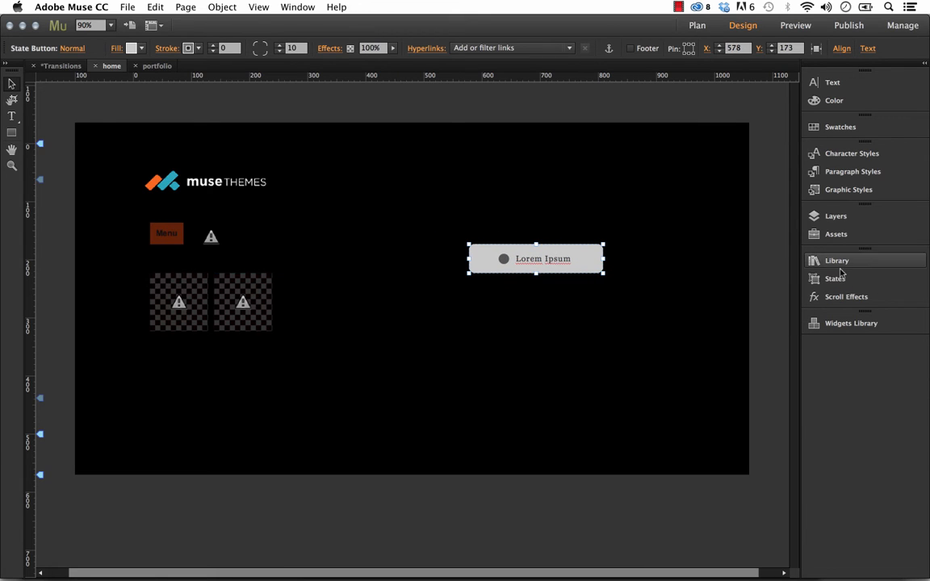
# - Create a graphic style from the selected state button and name it test
pyautogui.click(847, 190)
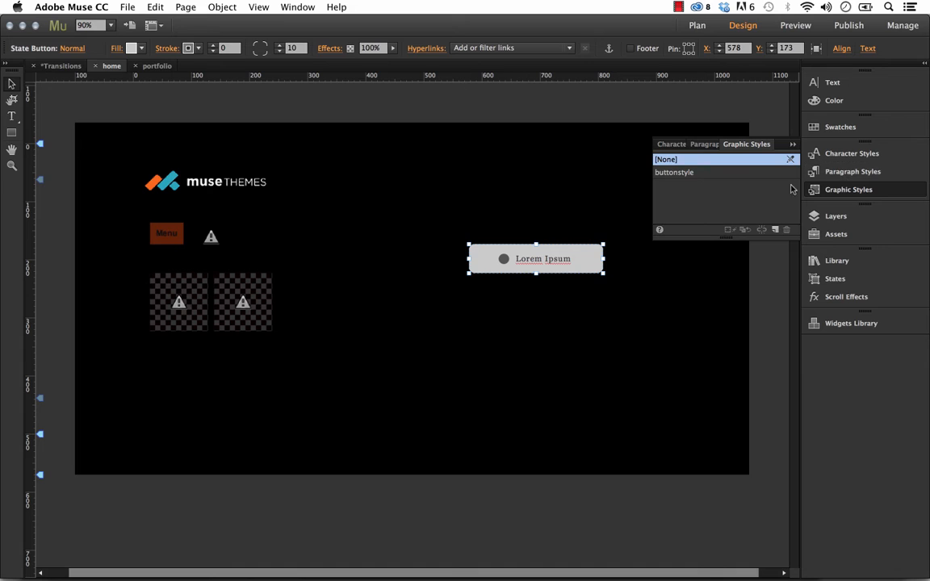
pyautogui.click(775, 231)
pyautogui.doubleClick(663, 185)
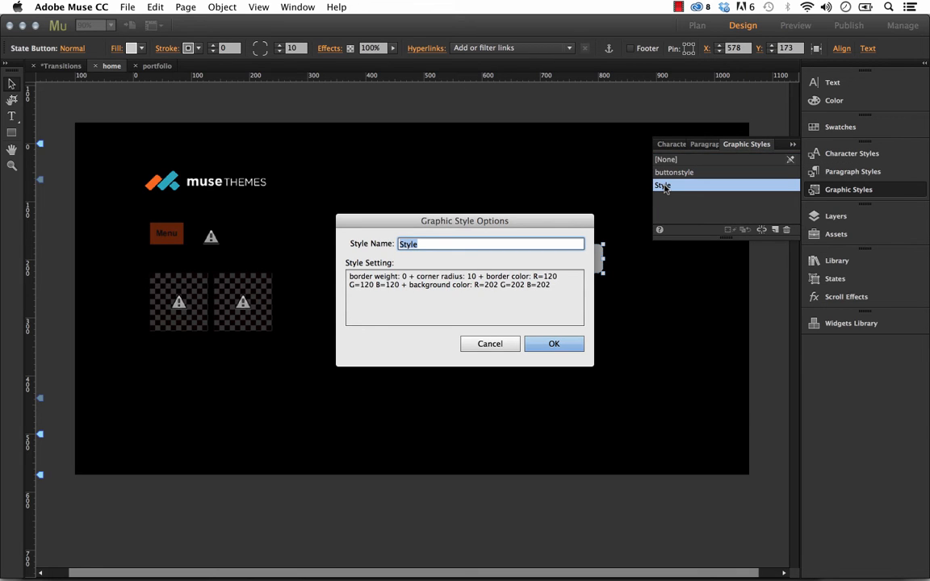
pyautogui.write('test')
pyautogui.click(560, 347)
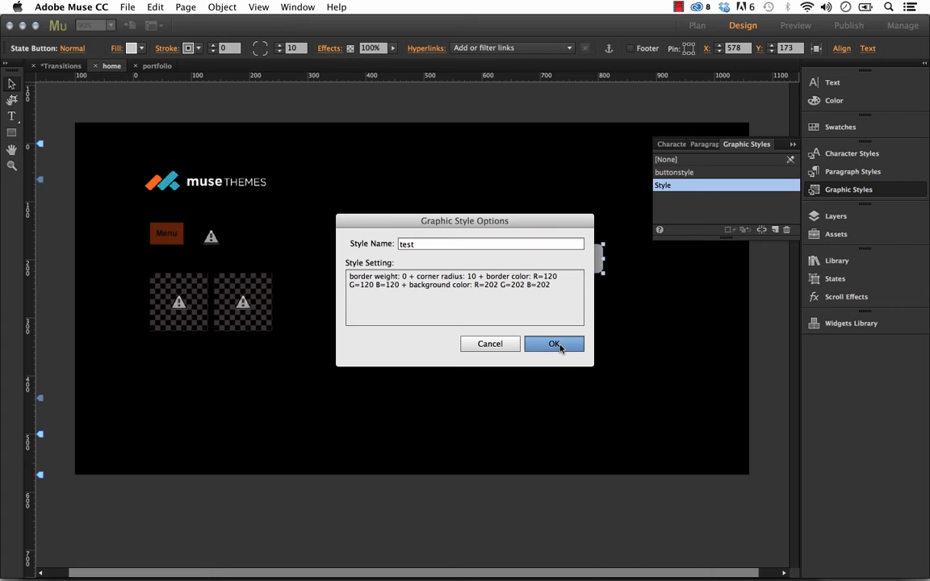
# - Set the Square Navigation Menu widget's custom menu class to test
pyautogui.click(218, 231)
pyautogui.click(284, 219)
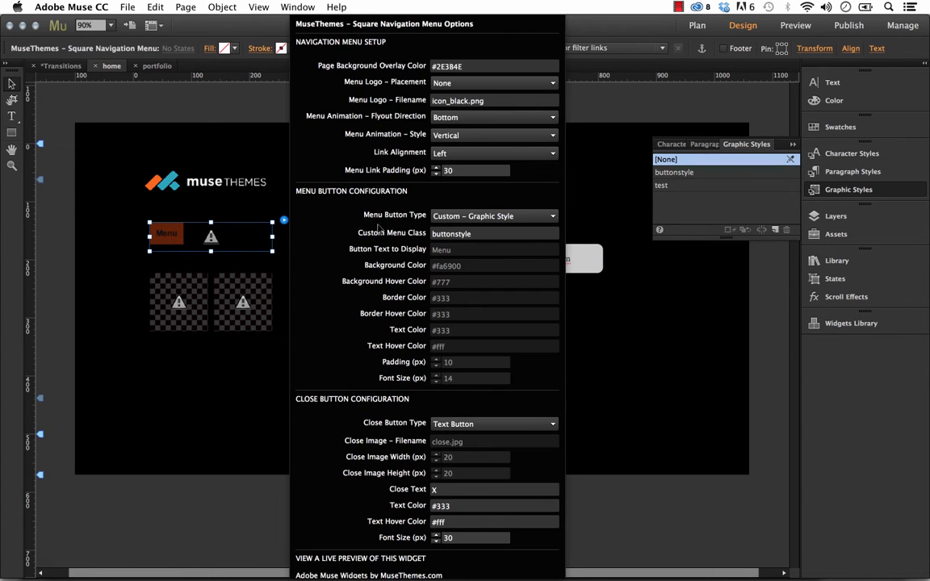
pyautogui.doubleClick(448, 234)
pyautogui.write('res')
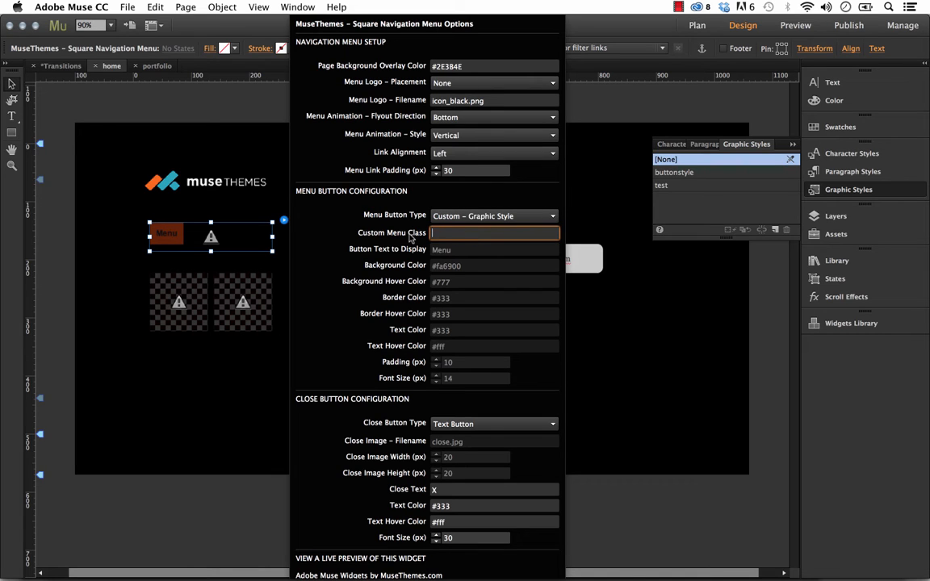
pyautogui.press('Return')
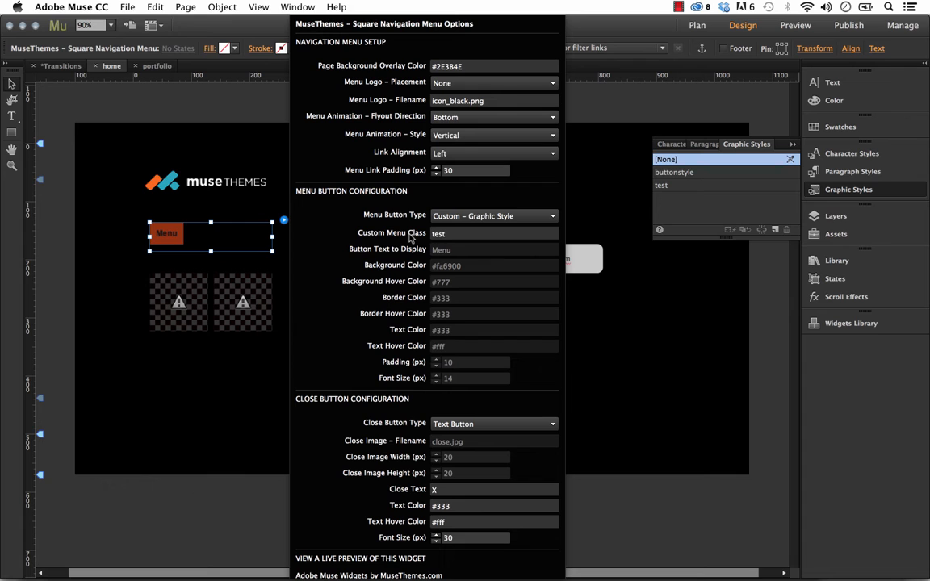
pyautogui.click(194, 111)
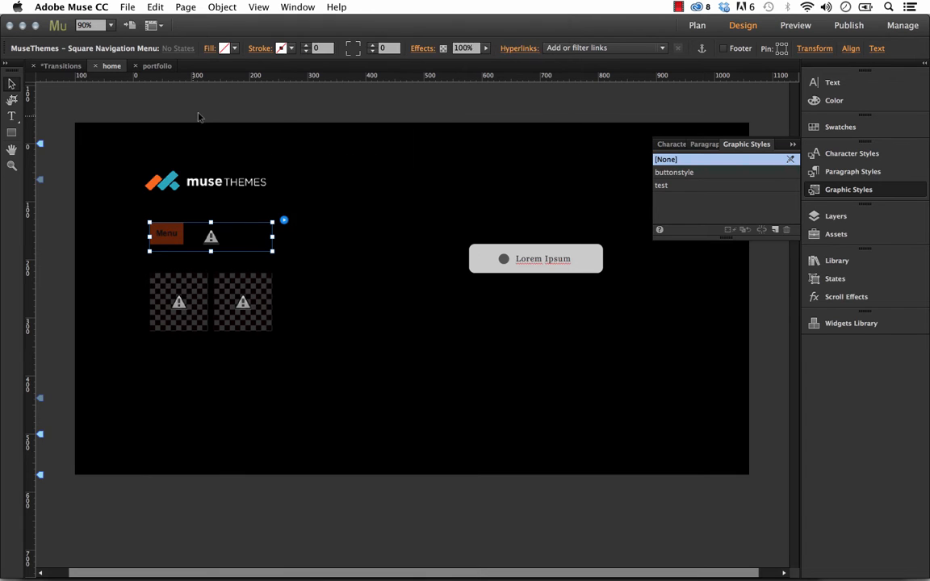
# - Preview the home page in the browser, then open the menu with the Lorem Ipsum button and close it with the X
pyautogui.click(130, 7)
pyautogui.click(197, 246)
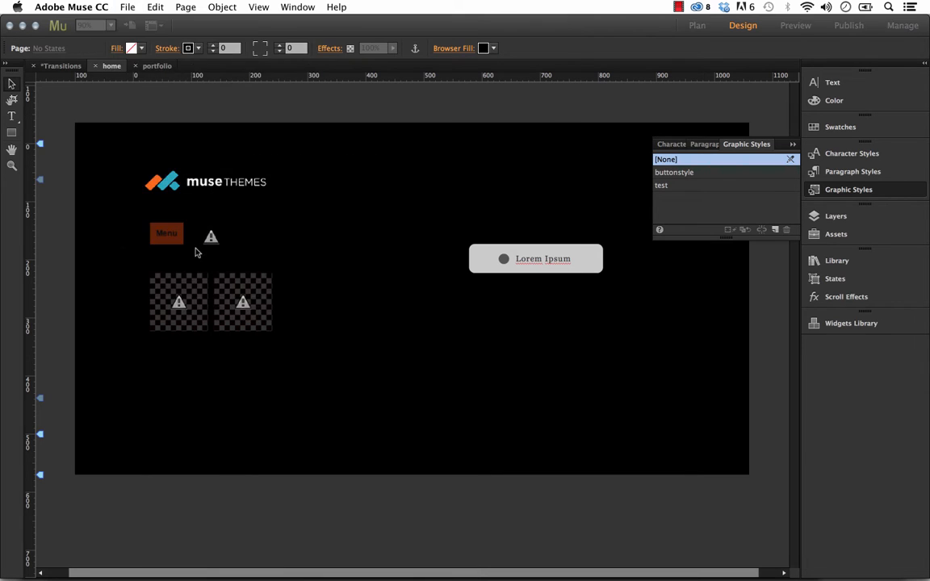
pyautogui.click(610, 220)
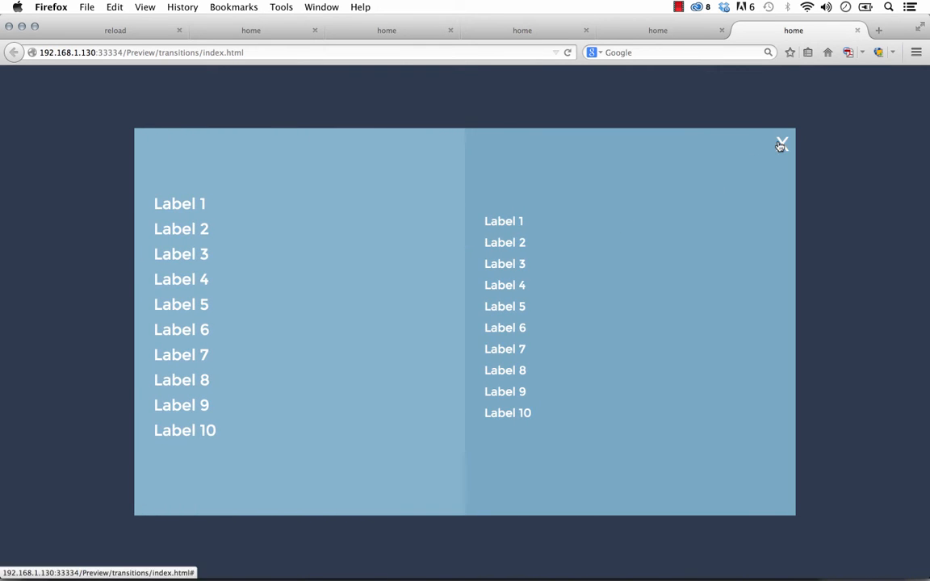
pyautogui.click(781, 143)
# - Switch back to Adobe Muse and set the Square Navigation Menu widget's close button type to Image Button
pyautogui.moveTo(368, 578)
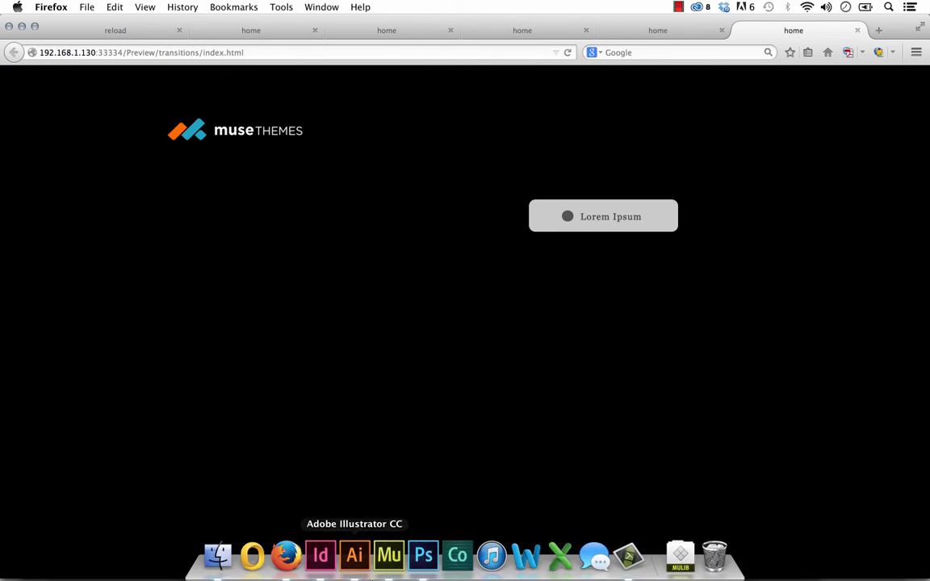
pyautogui.click(389, 557)
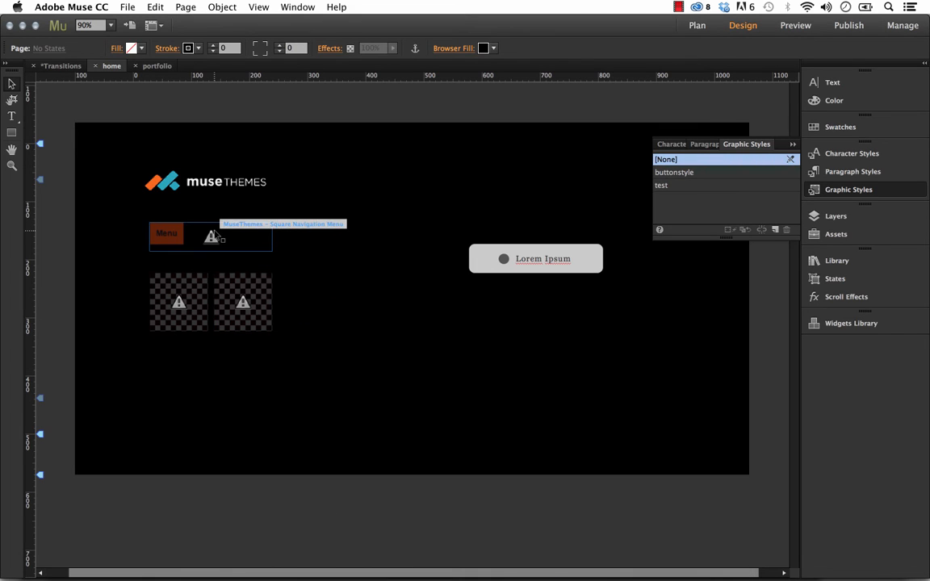
pyautogui.click(258, 234)
pyautogui.click(283, 222)
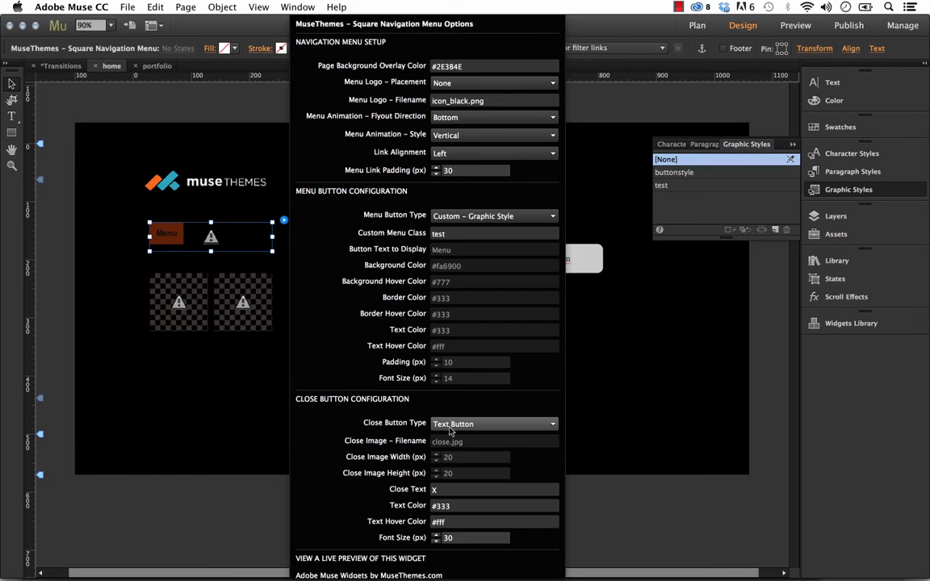
pyautogui.doubleClick(435, 489)
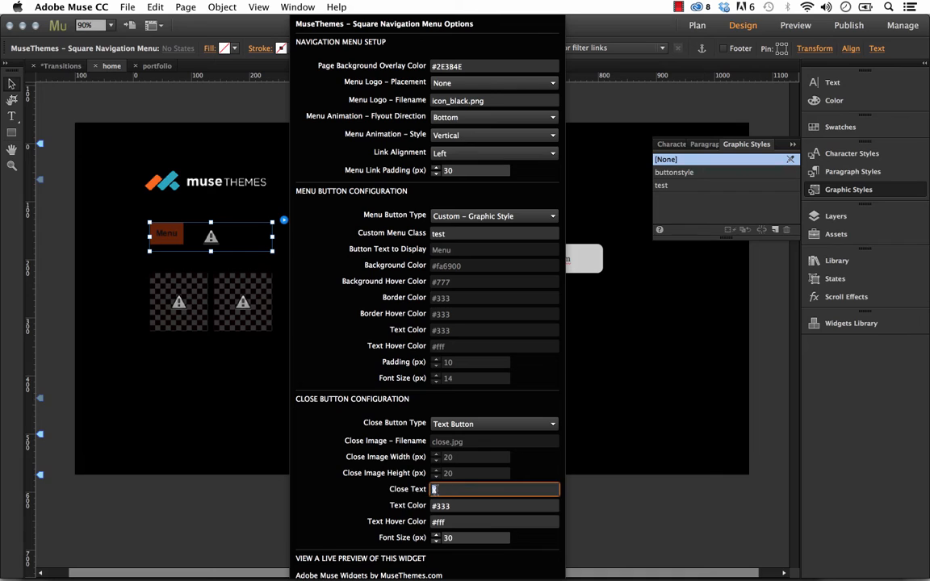
pyautogui.click(456, 424)
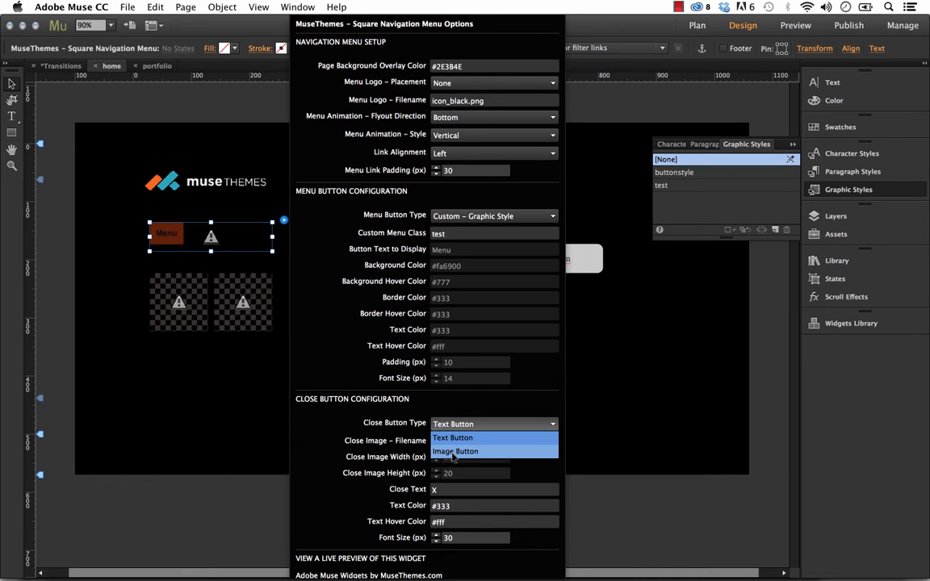
pyautogui.click(456, 452)
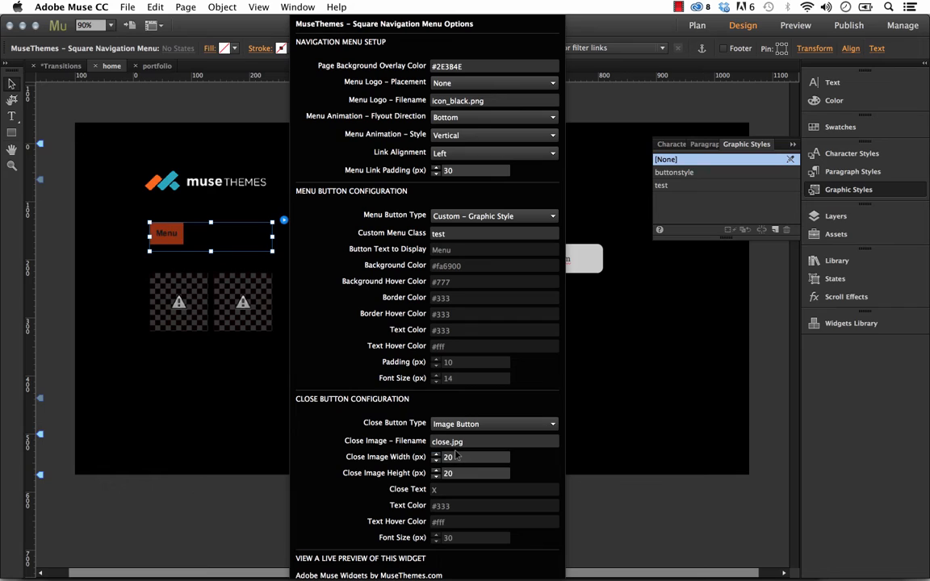
# - Set the close image filename to icon_black.png
pyautogui.moveTo(460, 436); pyautogui.dragTo(417, 440)
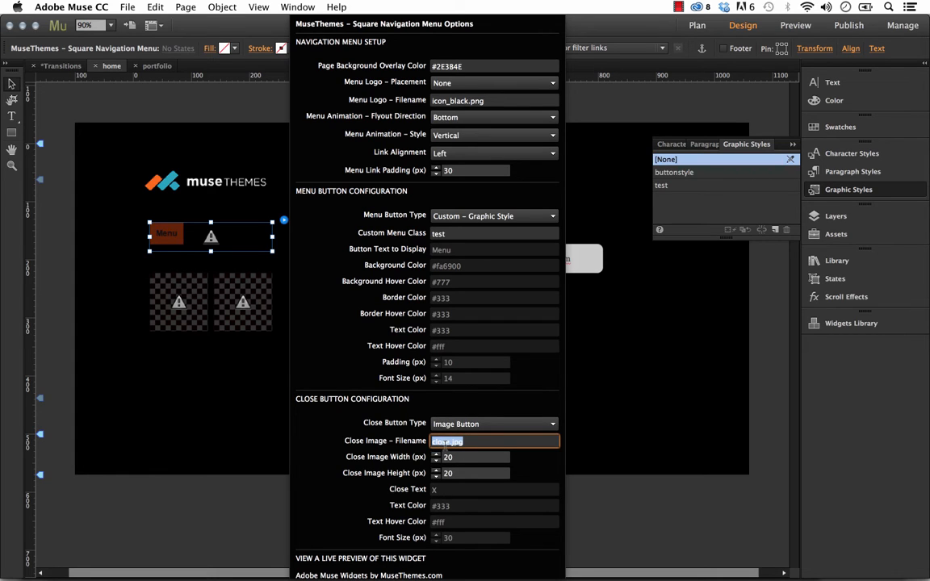
pyautogui.press('BackSpace')
pyautogui.write('icon@')
pyautogui.press('Return')
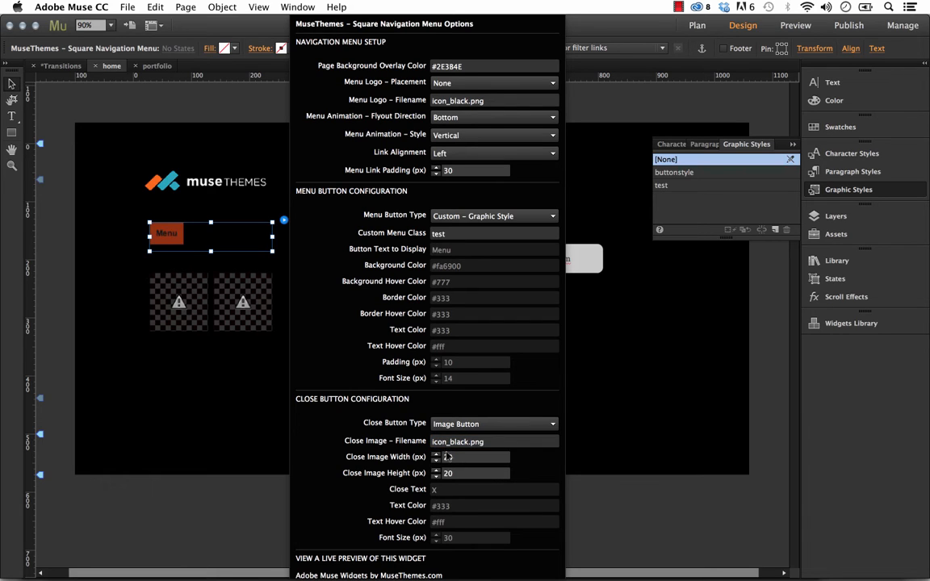
# - Set the close image's width and height to 50 px each and close the widget options
pyautogui.moveTo(447, 457); pyautogui.dragTo(433, 461)
pyautogui.write('6')
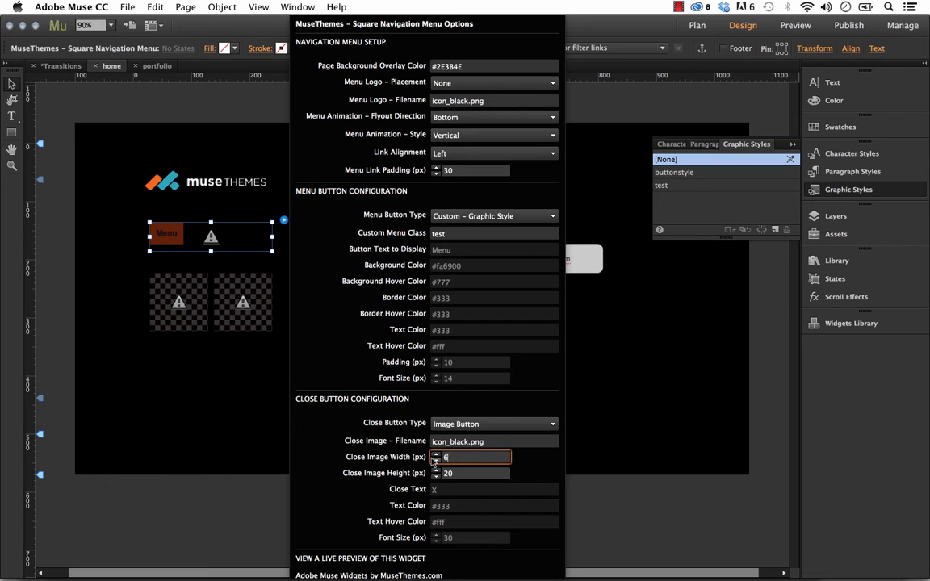
pyautogui.press('BackSpace')
pyautogui.write('50')
pyautogui.press('Tab')
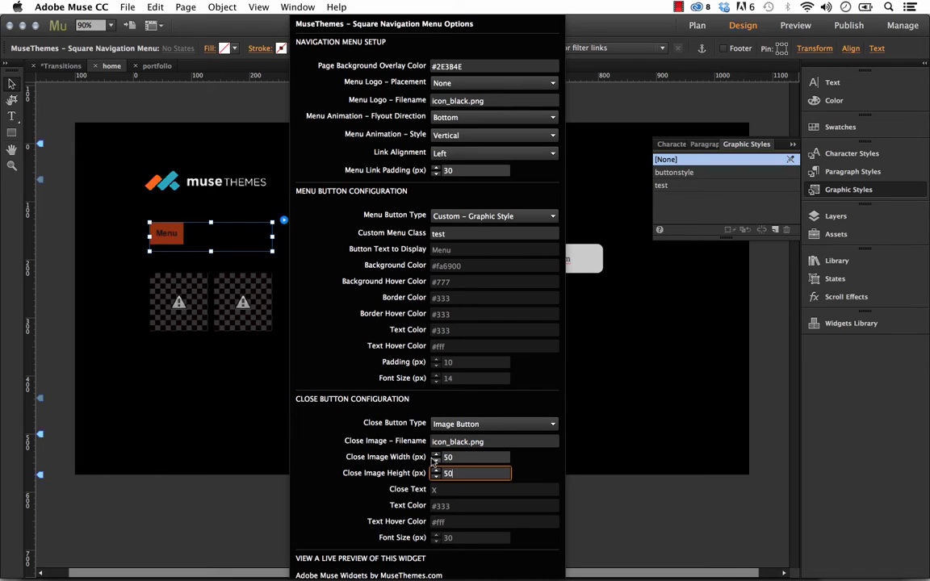
pyautogui.press('Return')
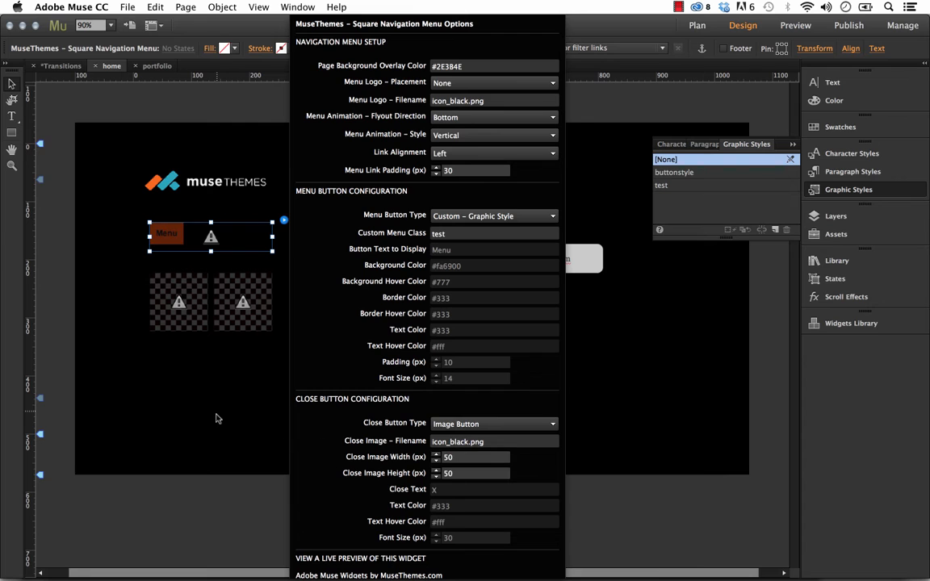
pyautogui.click(215, 418)
# - Preview the home page in the browser, open the menu and close it with the image close button
pyautogui.click(128, 6)
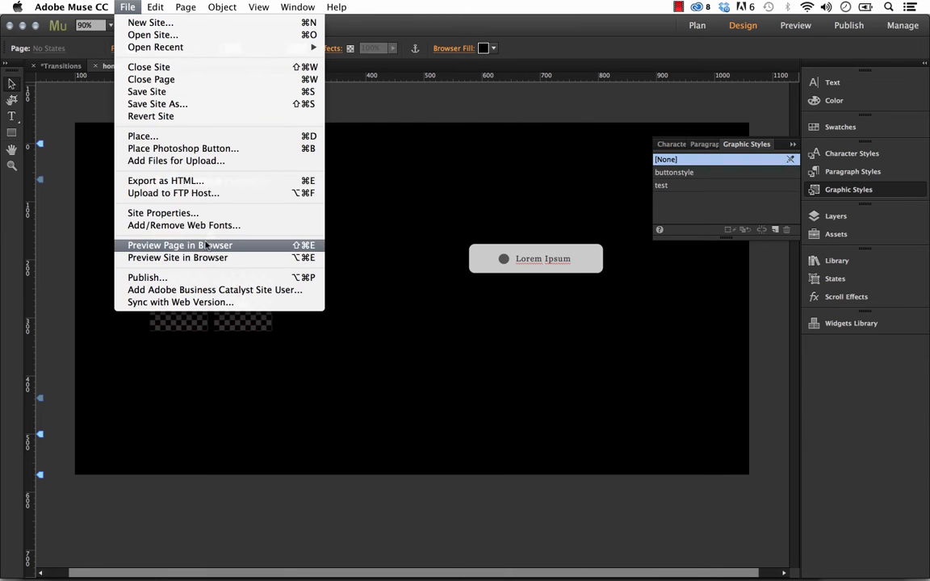
pyautogui.click(206, 245)
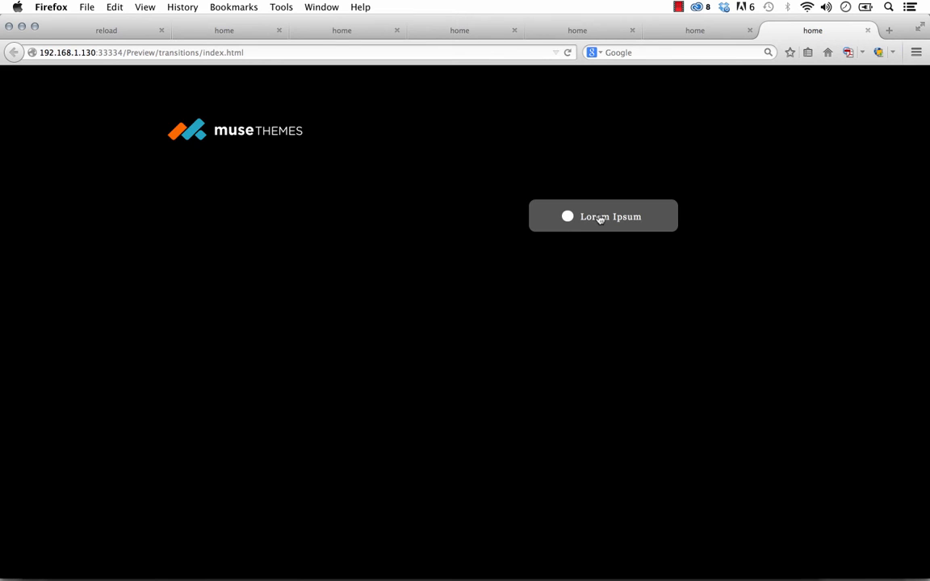
pyautogui.click(600, 220)
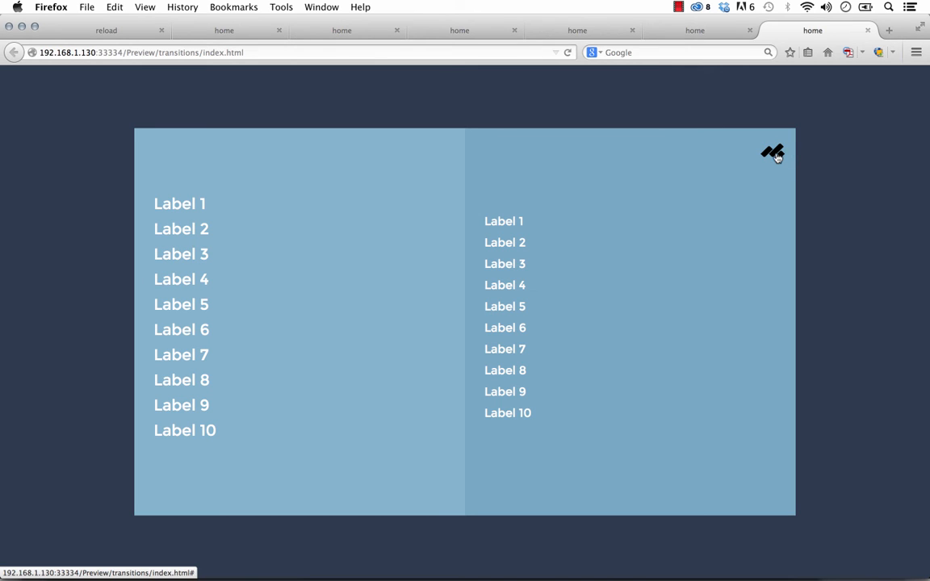
pyautogui.click(775, 154)
# - Return to Adobe Muse and set the Square Menu Left Menu widget's menu block color to #000000
pyautogui.click(389, 556)
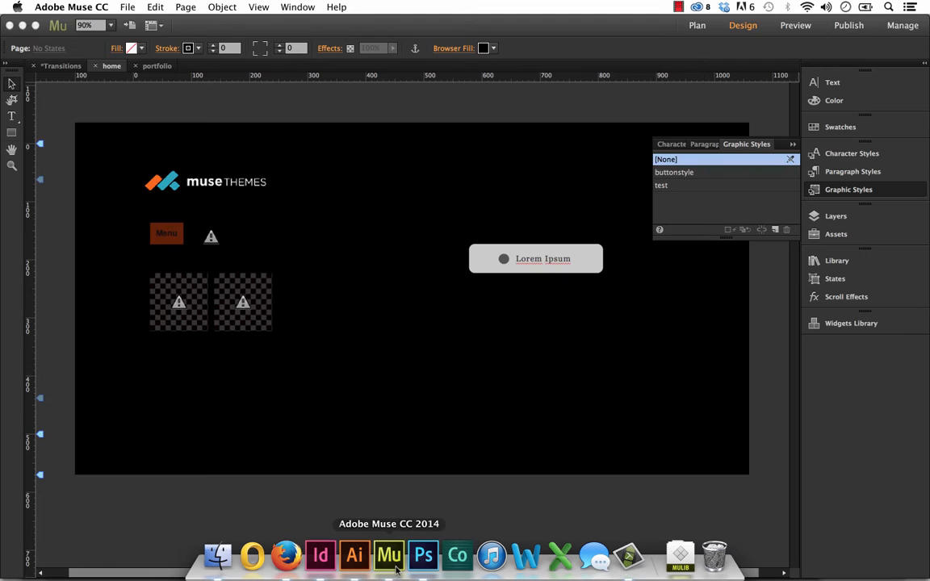
pyautogui.click(245, 232)
pyautogui.click(283, 221)
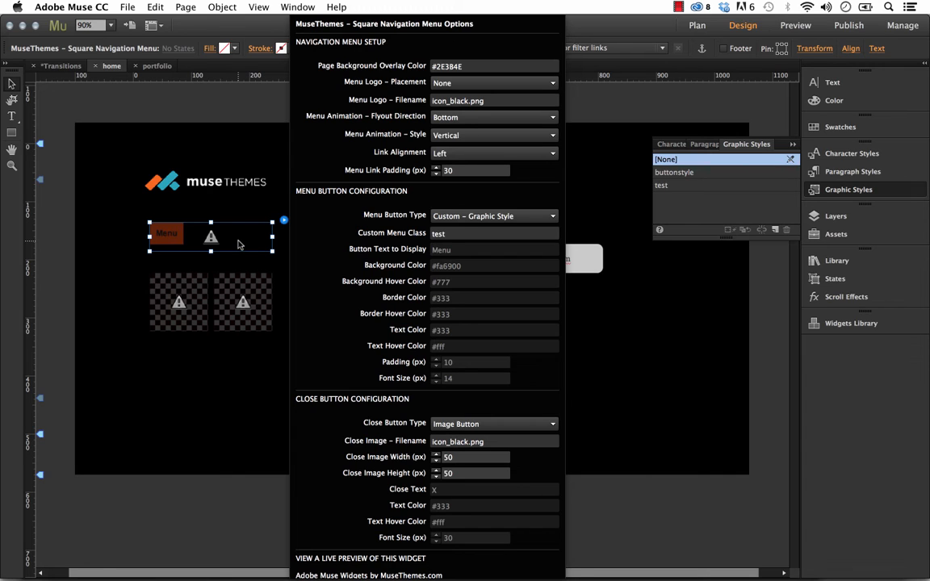
pyautogui.click(238, 244)
pyautogui.click(159, 289)
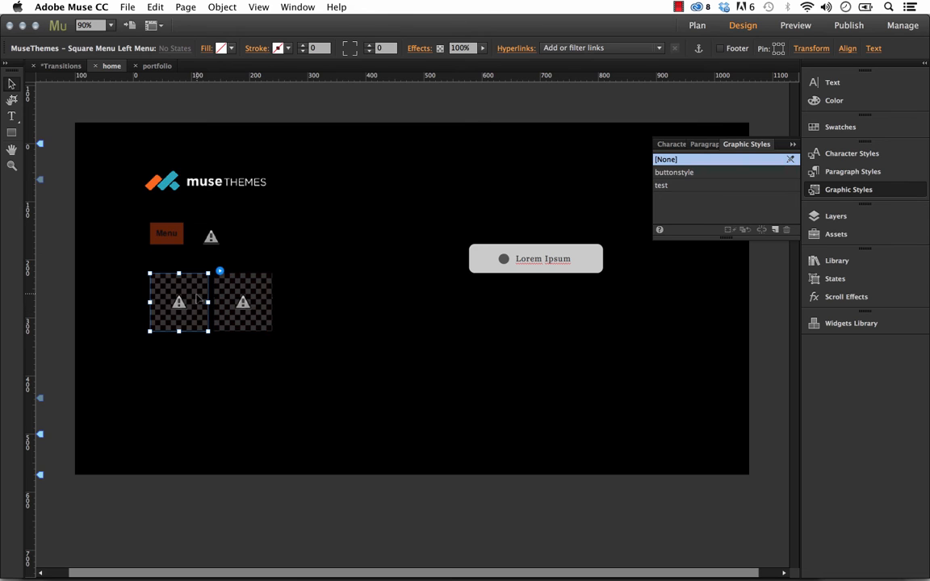
pyautogui.click(219, 272)
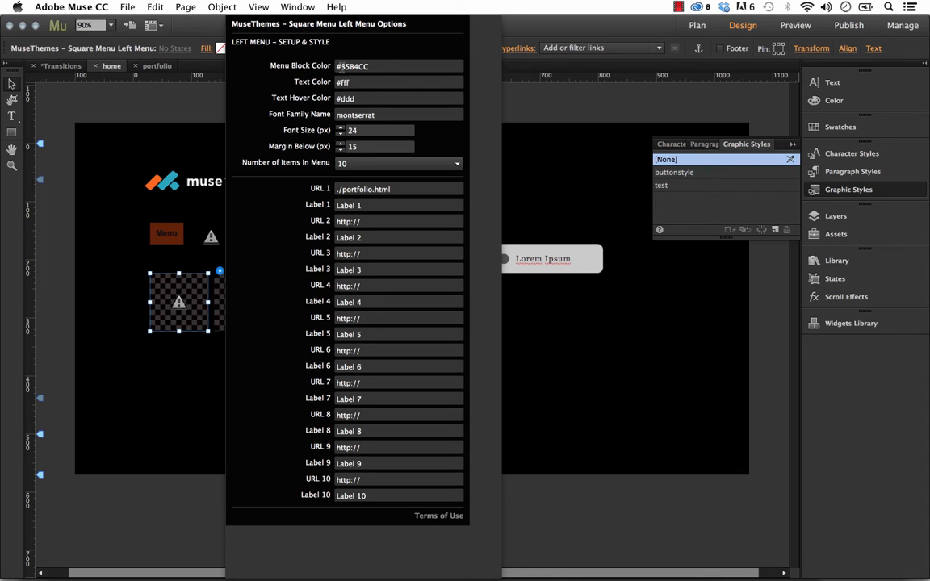
pyautogui.doubleClick(342, 66)
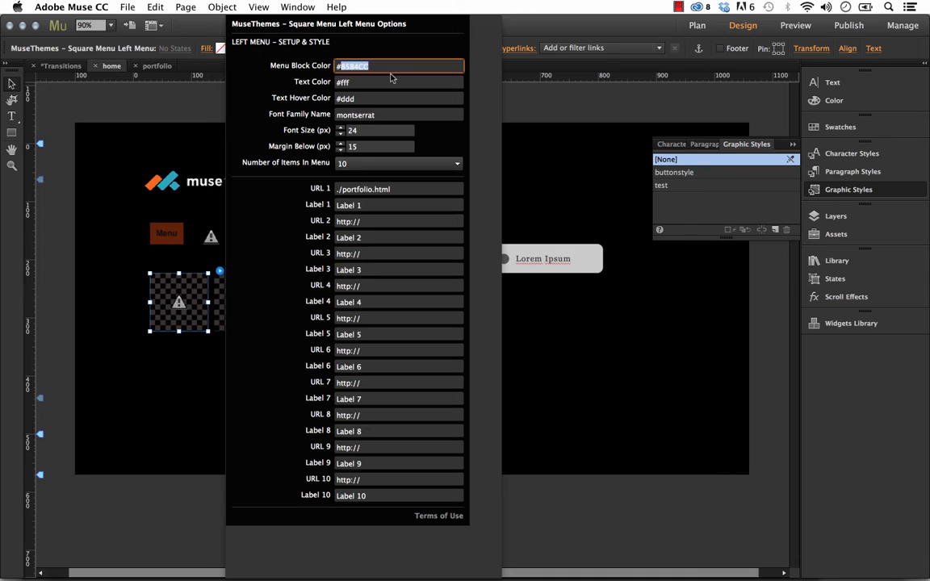
pyautogui.write('000000')
pyautogui.click(141, 148)
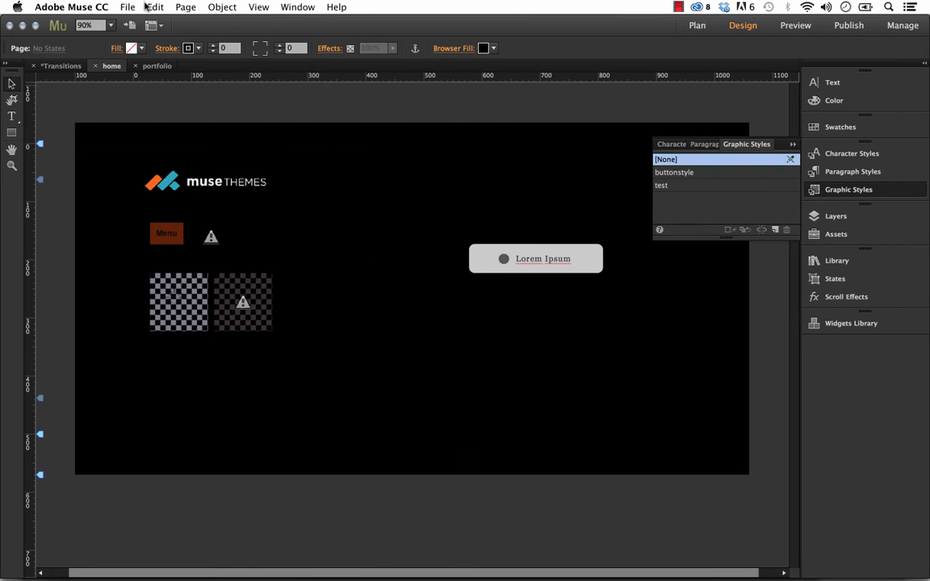
# - Preview the home page in the browser and open the menu to check the left block's color
pyautogui.click(128, 7)
pyautogui.click(187, 243)
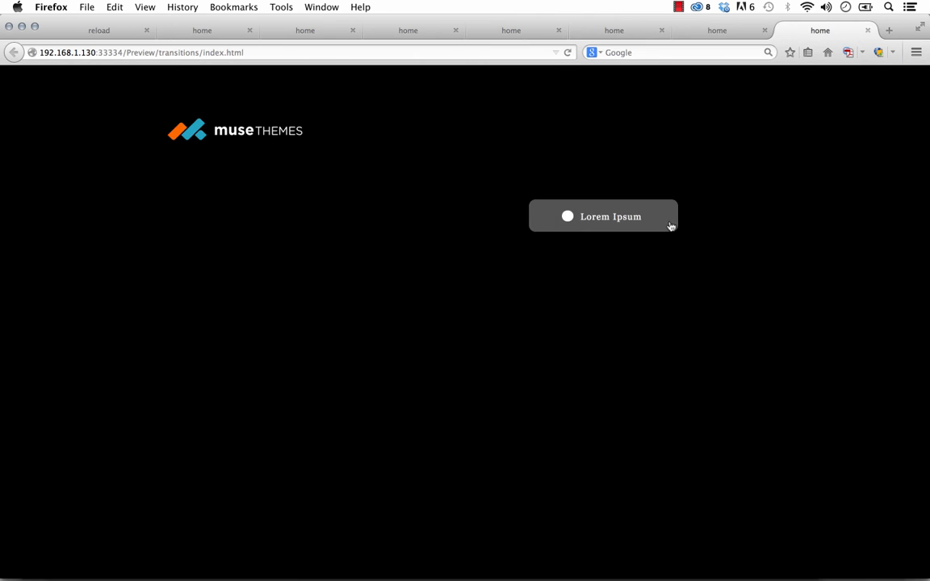
pyautogui.click(669, 226)
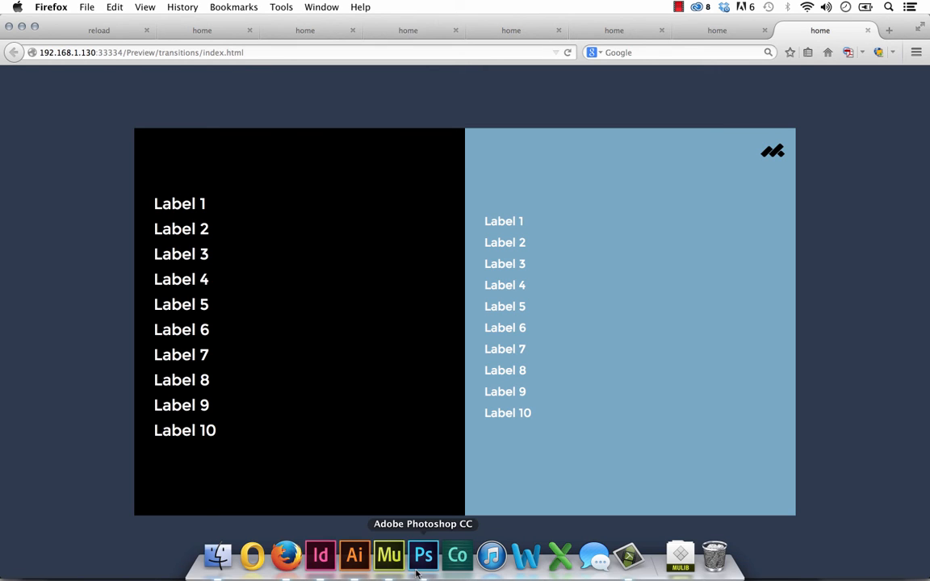
# - Go back to Adobe Muse and set the Square Menu Left Menu widget's number of menu items to 2
pyautogui.click(391, 555)
pyautogui.click(179, 292)
pyautogui.click(219, 272)
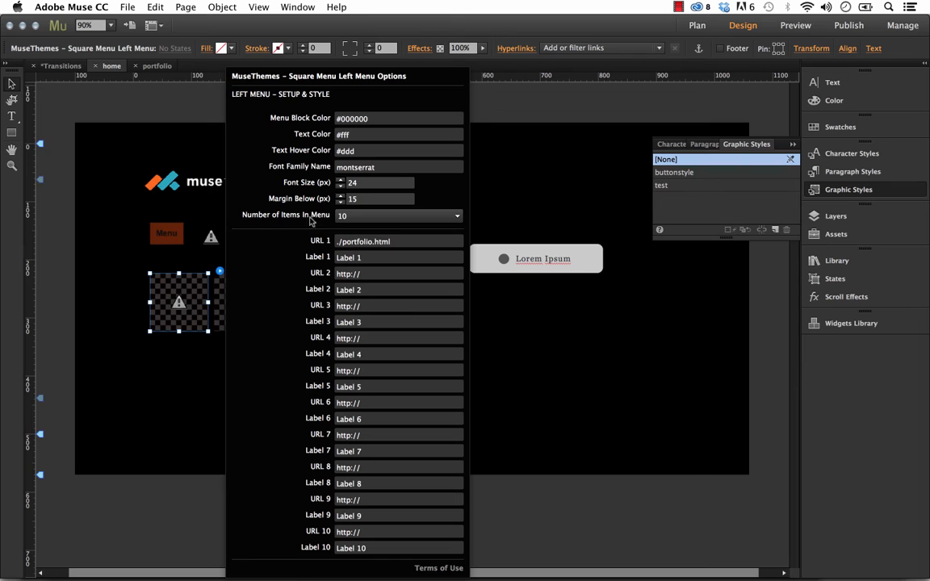
pyautogui.click(349, 216)
pyautogui.click(347, 218)
pyautogui.click(349, 216)
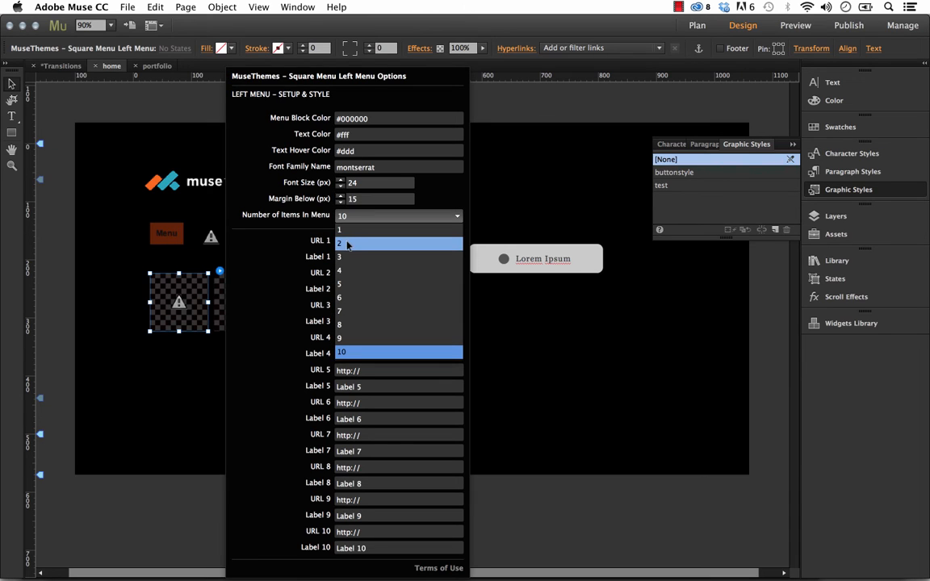
pyautogui.click(347, 245)
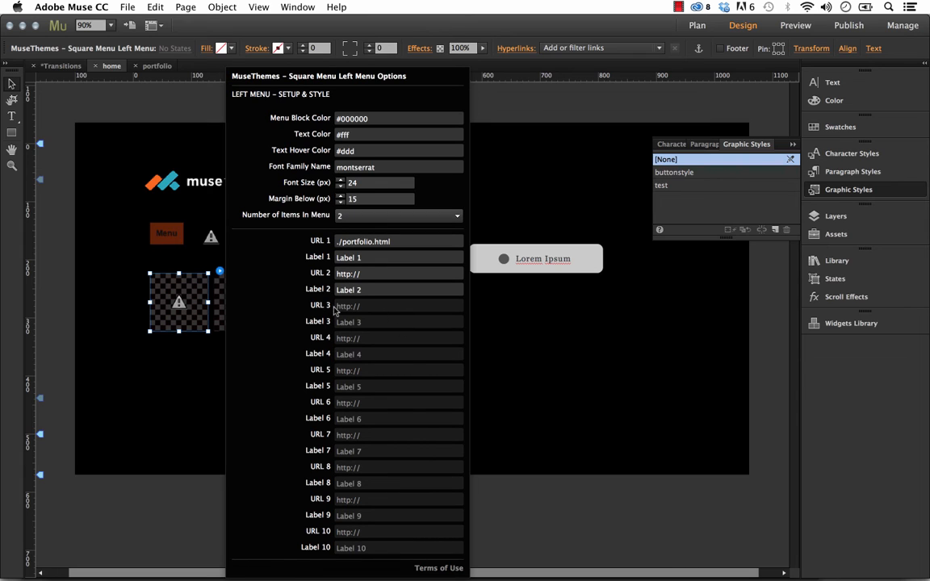
# - Label the left menu's first item Portfolio and its second item Contact Us
pyautogui.click(339, 257)
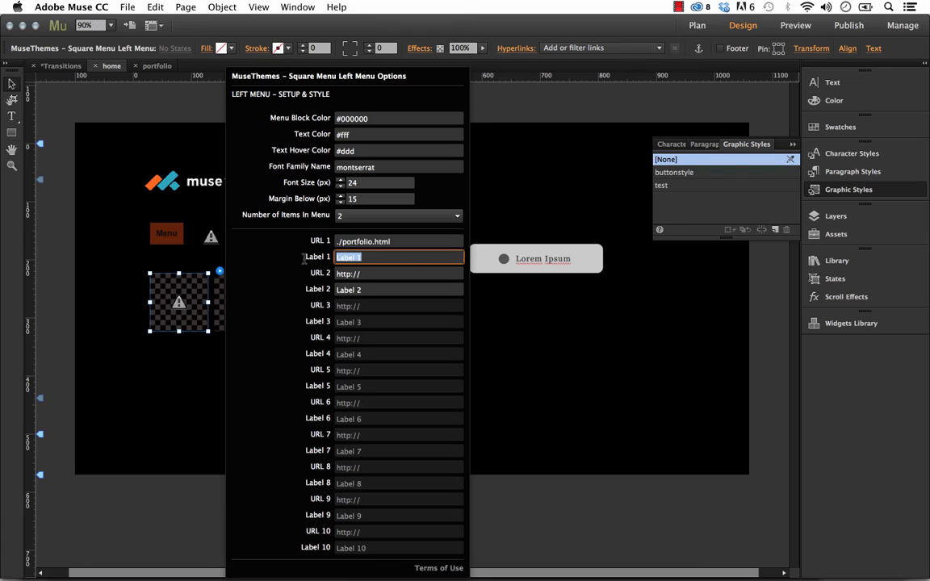
pyautogui.write('Portfolio')
pyautogui.click(355, 289)
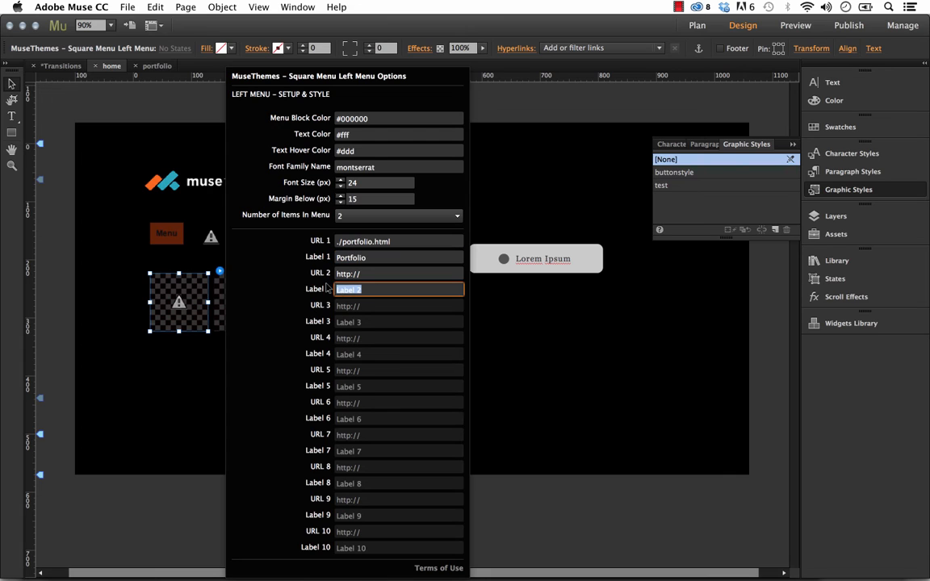
pyautogui.write('Contact Us')
pyautogui.press('Return')
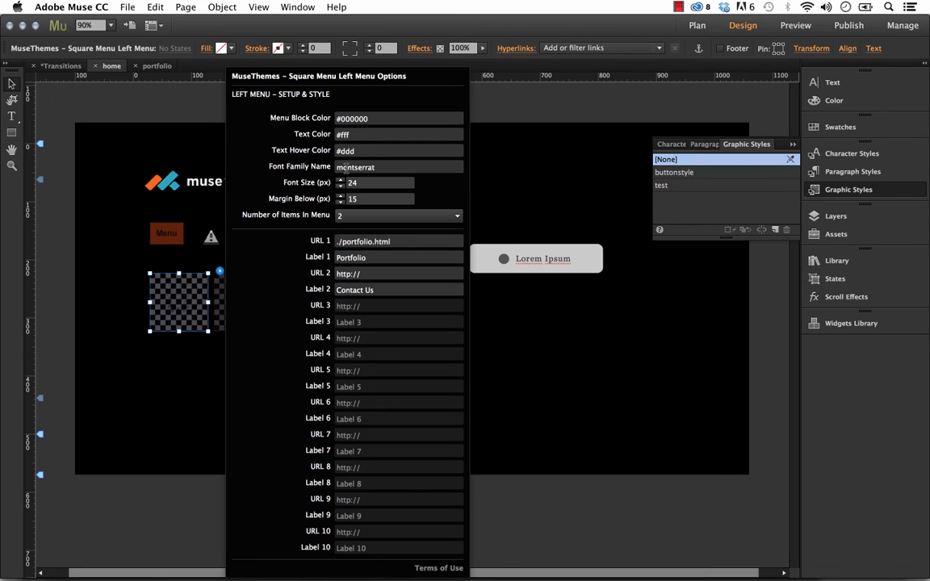
pyautogui.click(359, 275)
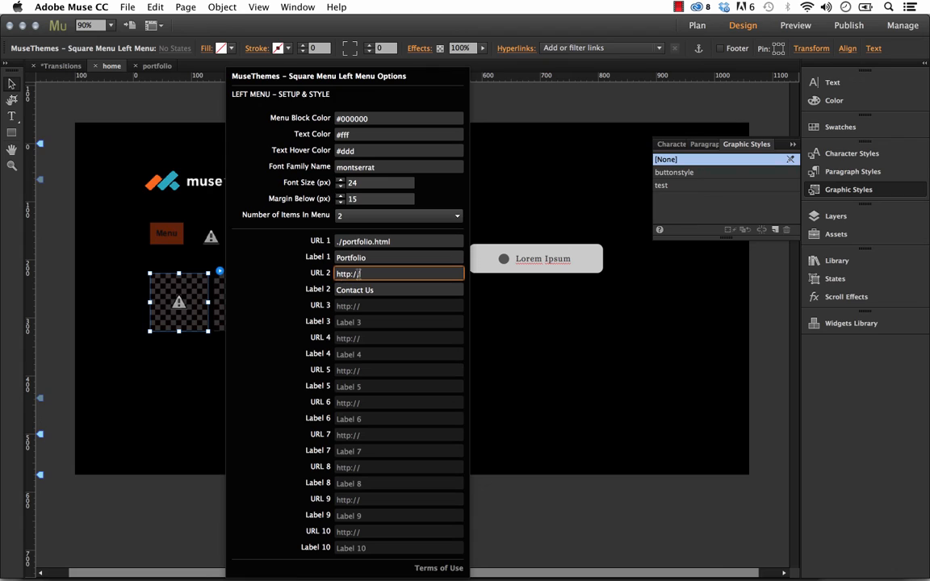
pyautogui.moveTo(370, 276)
pyautogui.mouseDown()
pyautogui.moveTo(342, 275)
pyautogui.moveTo(358, 274)
pyautogui.mouseUp()
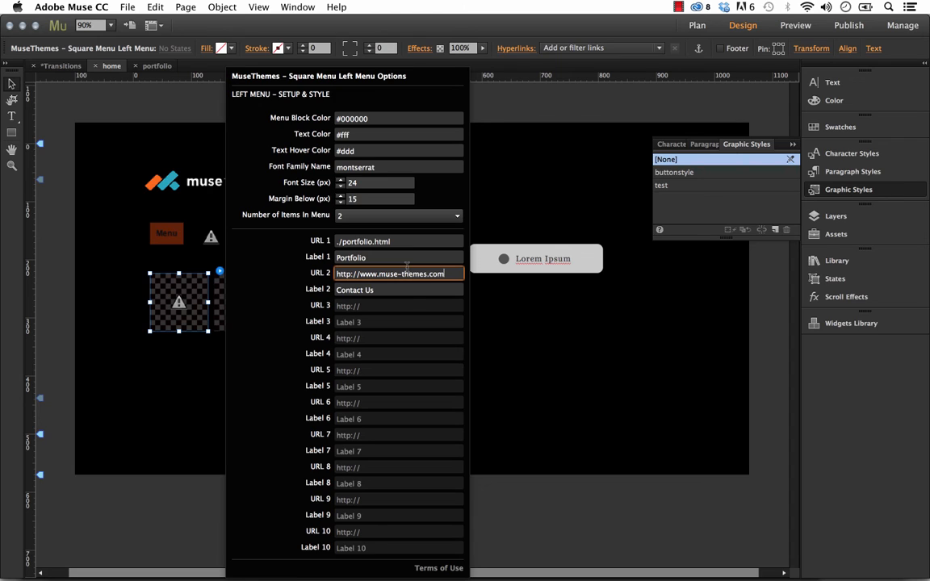
pyautogui.press('Return')
# - View the portfolio page from the site plan, then close it and return to the home page
pyautogui.click(381, 244)
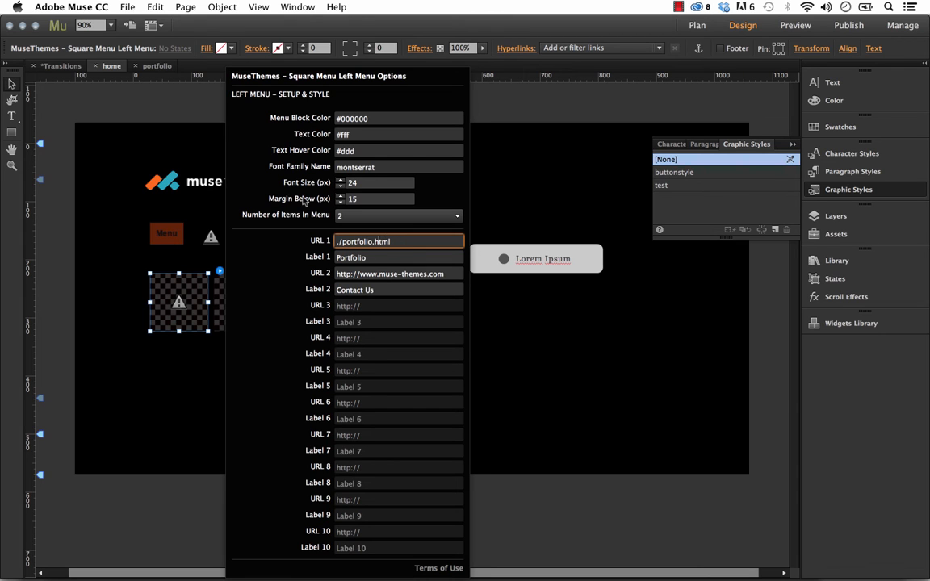
pyautogui.click(59, 67)
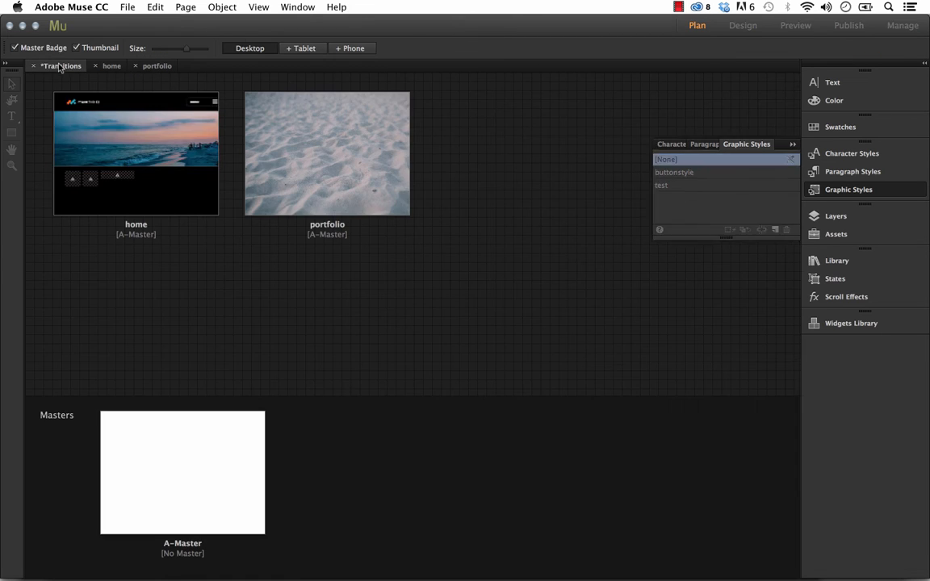
pyautogui.doubleClick(311, 164)
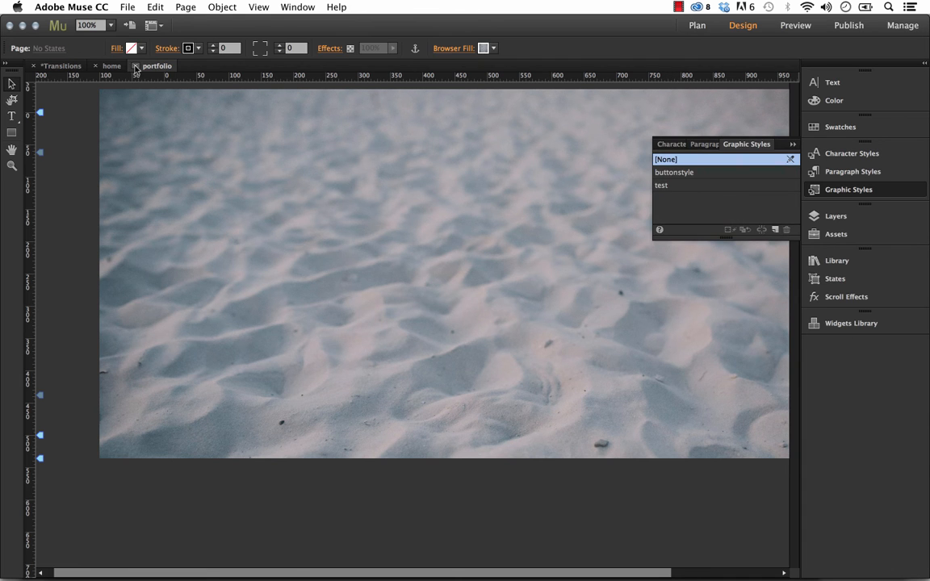
pyautogui.click(135, 68)
pyautogui.doubleClick(158, 154)
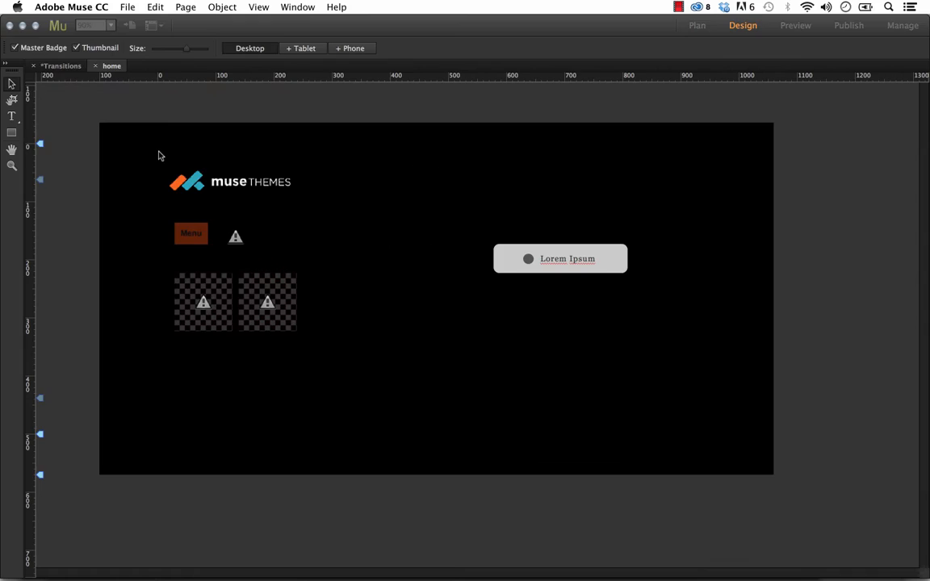
# - Review the links and labels in the Square Menu Left Menu widget's options
pyautogui.click(226, 291)
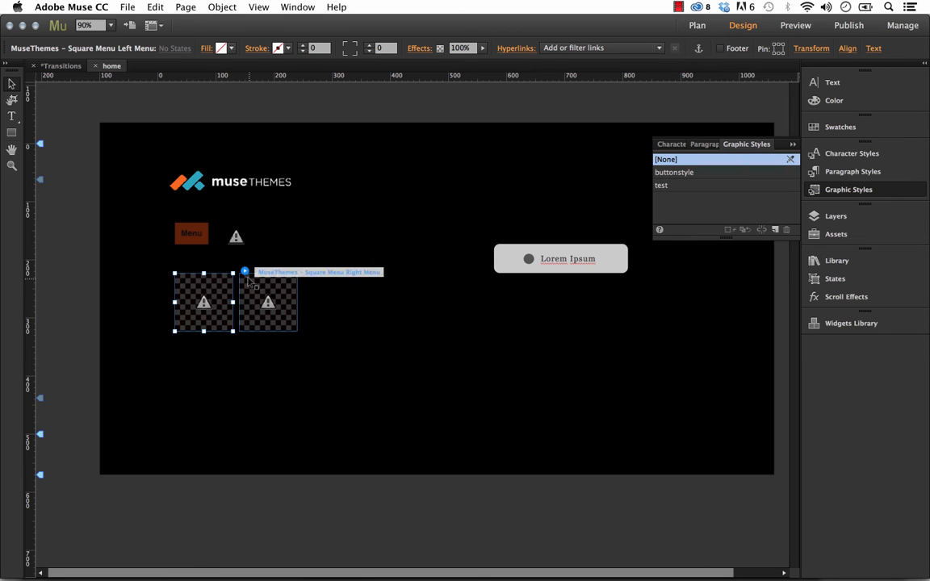
pyautogui.click(245, 272)
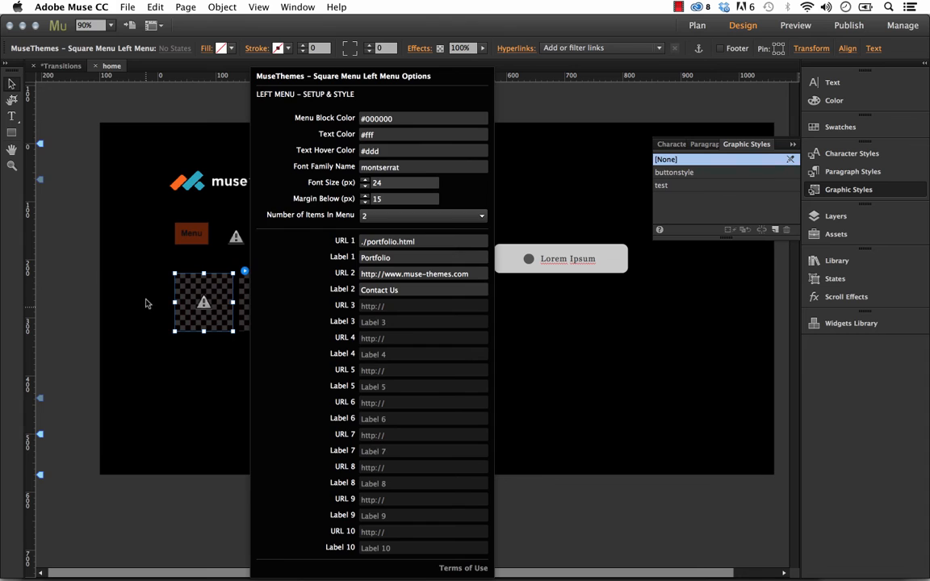
pyautogui.click(131, 269)
# - Preview the whole site in the browser and open the menu
pyautogui.click(128, 8)
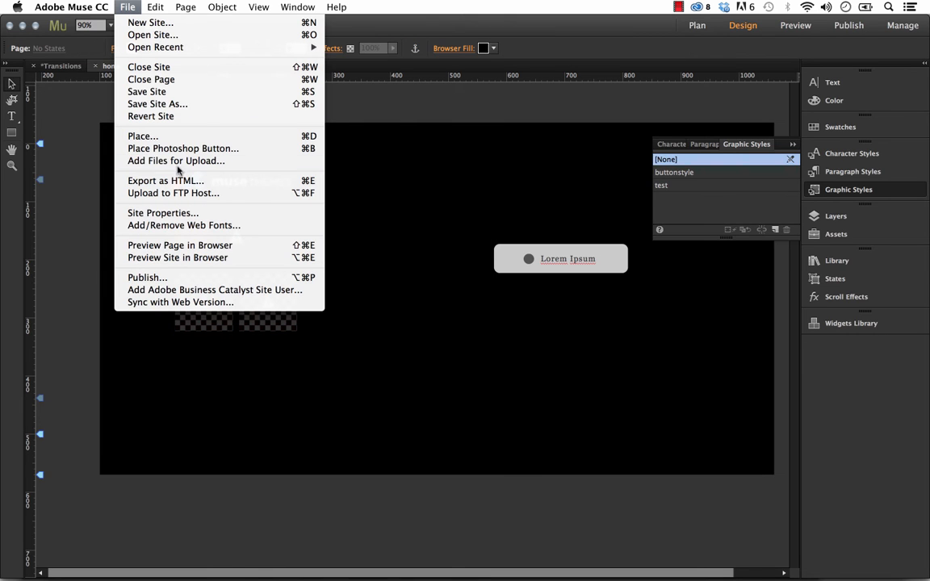
pyautogui.click(184, 258)
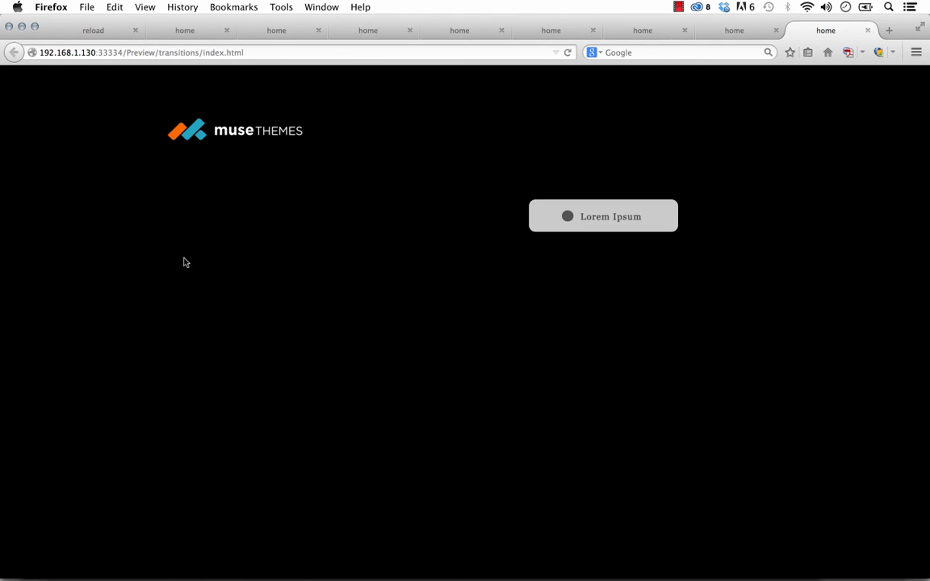
pyautogui.click(596, 217)
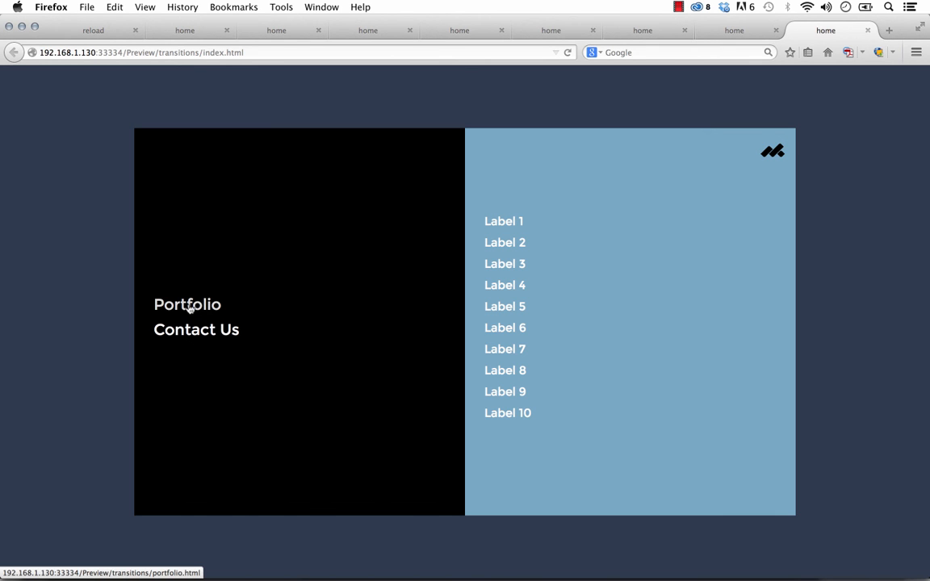
# - Test the Portfolio and Contact Us links, going back to the menu after each one
pyautogui.click(190, 306)
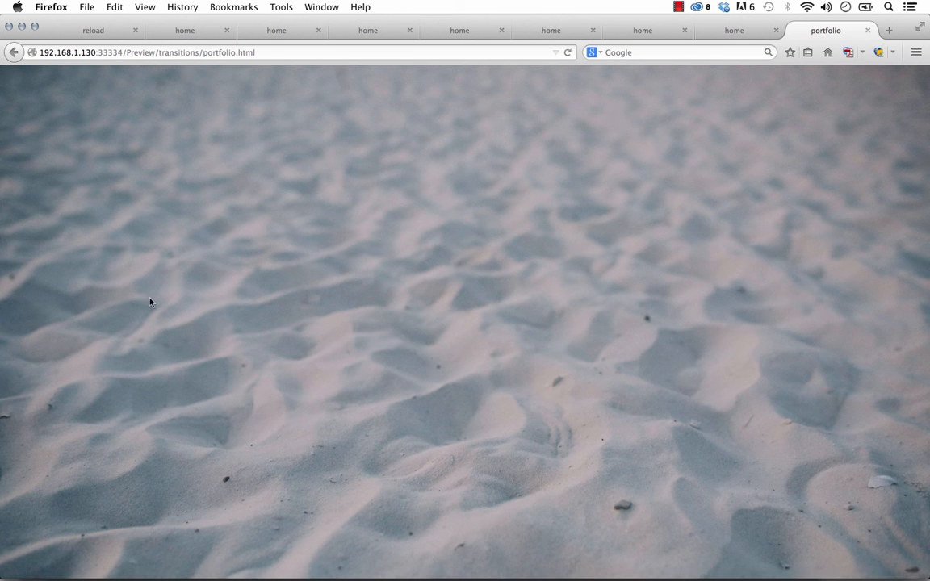
pyautogui.click(14, 51)
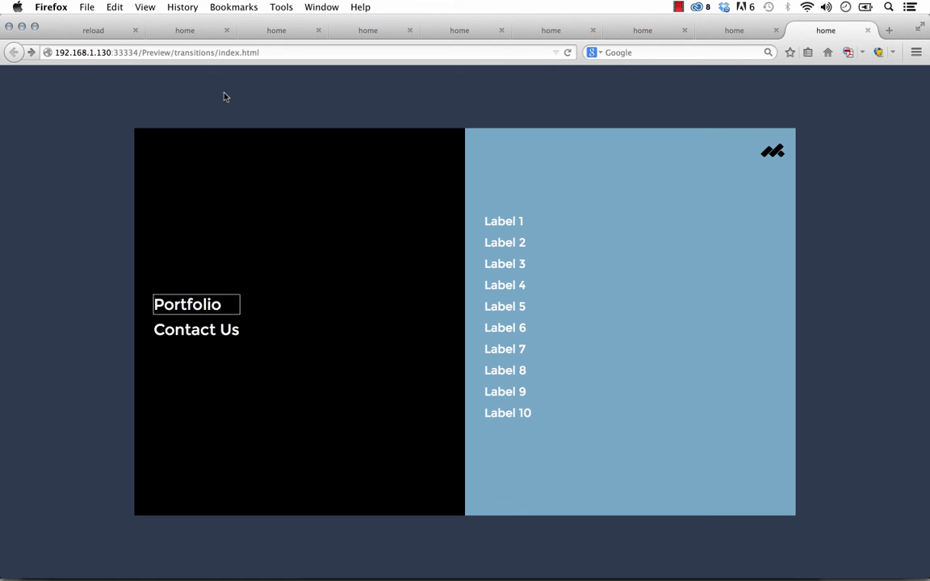
pyautogui.click(201, 329)
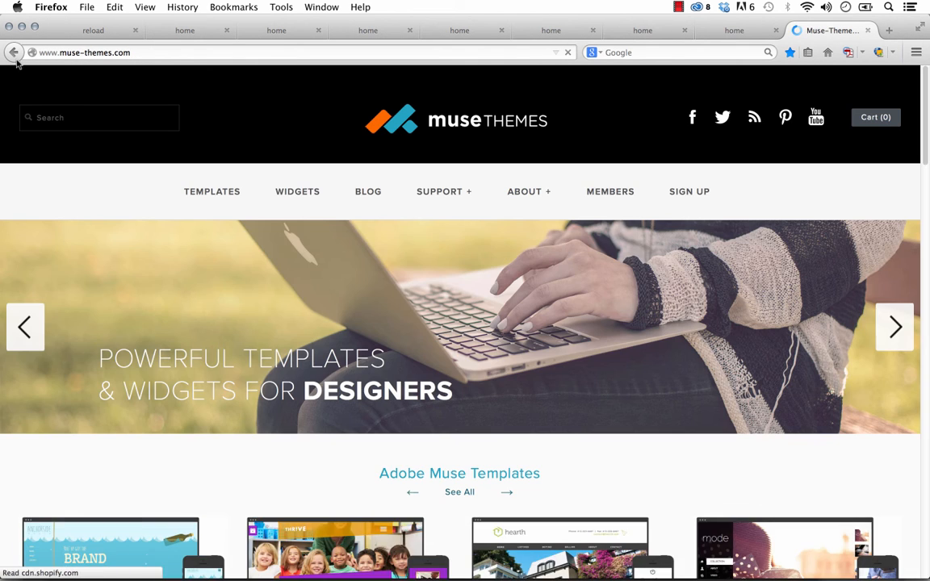
pyautogui.click(13, 52)
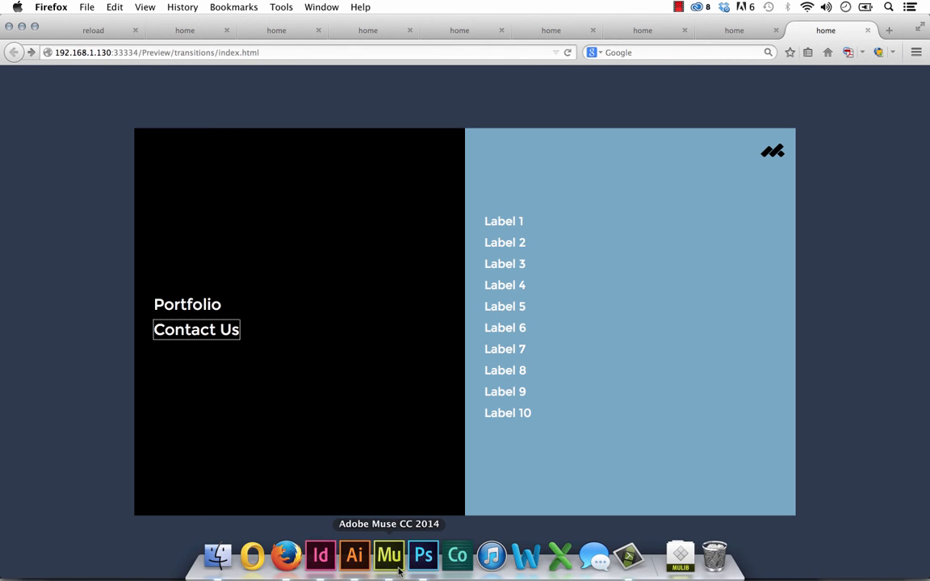
# - Return to Adobe Muse and review the Left Menu, Right Menu and Square Navigation Menu widgets, including the custom menu class
pyautogui.click(388, 572)
pyautogui.click(218, 290)
pyautogui.click(245, 272)
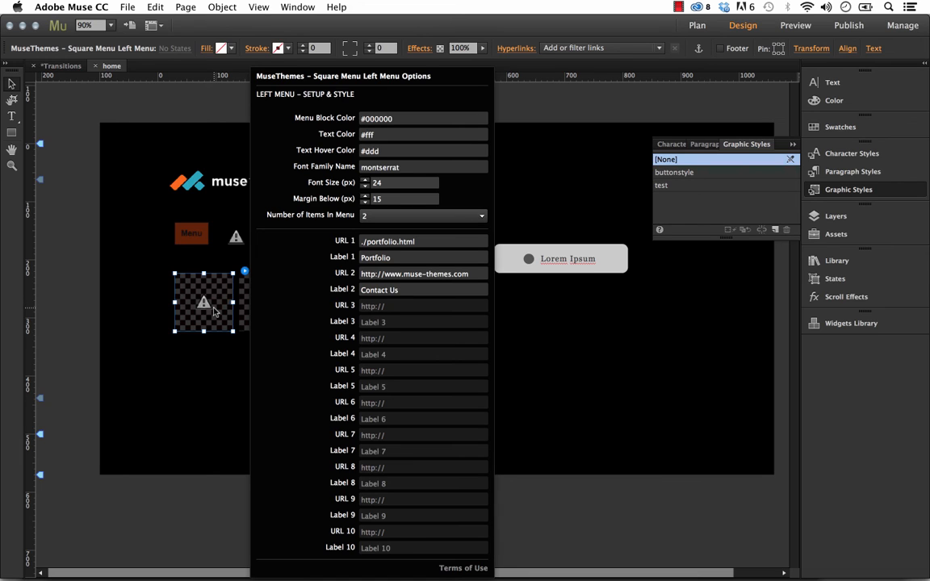
pyautogui.moveTo(214, 311); pyautogui.dragTo(279, 310)
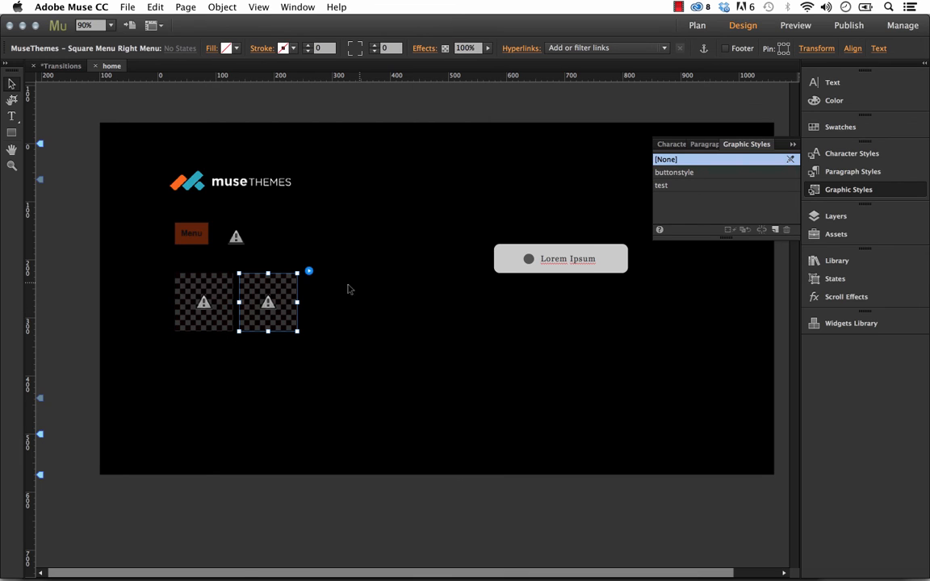
pyautogui.click(214, 241)
pyautogui.click(307, 221)
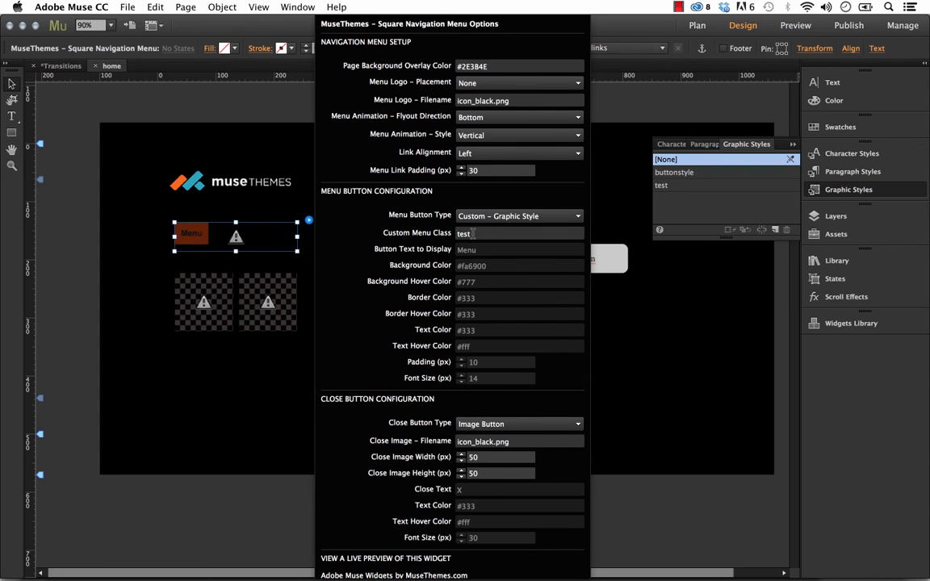
pyautogui.click(646, 251)
# - Move the Lorem Ipsum state button to about X 429 and reduce it to a narrower, taller block without its icon and text
pyautogui.click(617, 251)
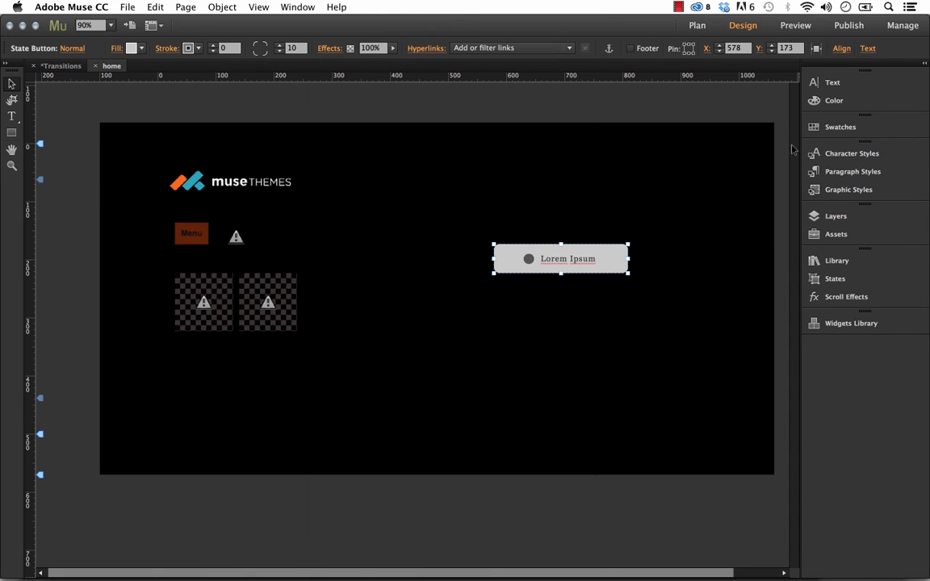
pyautogui.moveTo(616, 251); pyautogui.dragTo(520, 270)
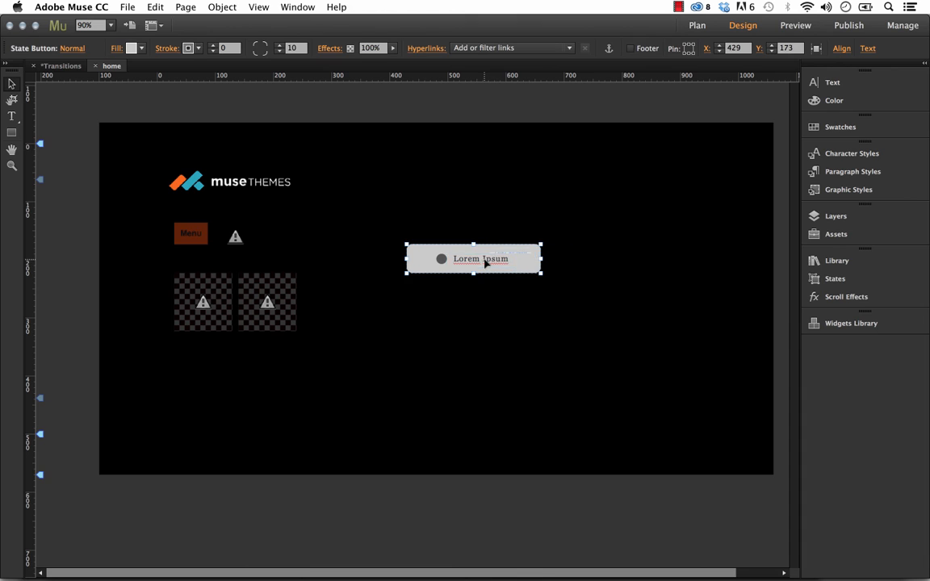
pyautogui.click(443, 265)
pyautogui.press('Delete')
pyautogui.moveTo(473, 273); pyautogui.dragTo(474, 331)
pyautogui.moveTo(542, 331); pyautogui.dragTo(494, 315)
# - Draw three thin, stacked horizontal bars below the state button and fill them with black (#000000)
pyautogui.click(11, 132)
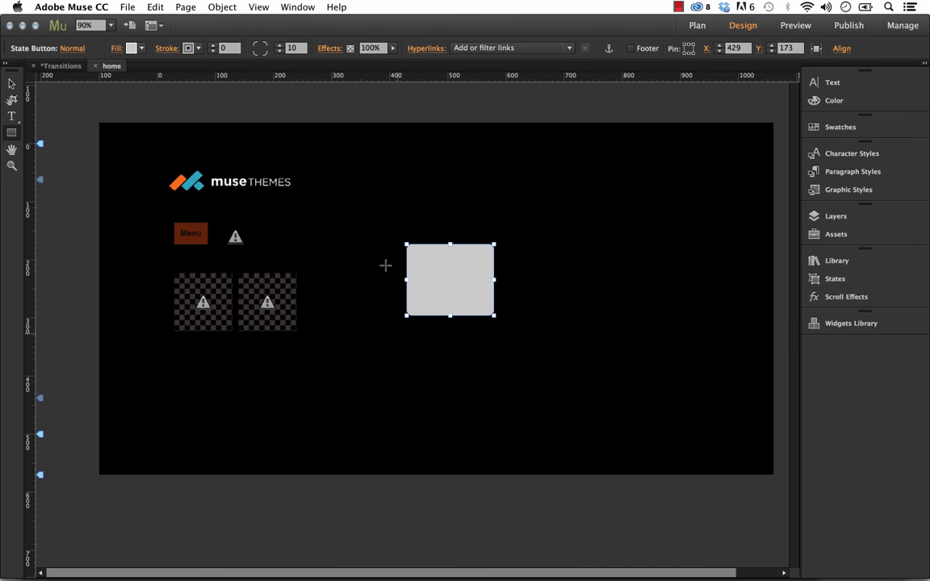
pyautogui.moveTo(414, 368); pyautogui.dragTo(457, 396)
pyautogui.keyDown('shift'); pyautogui.click(458, 385); pyautogui.keyUp('shift')
pyautogui.keyDown('shift'); pyautogui.click(457, 373); pyautogui.keyUp('shift')
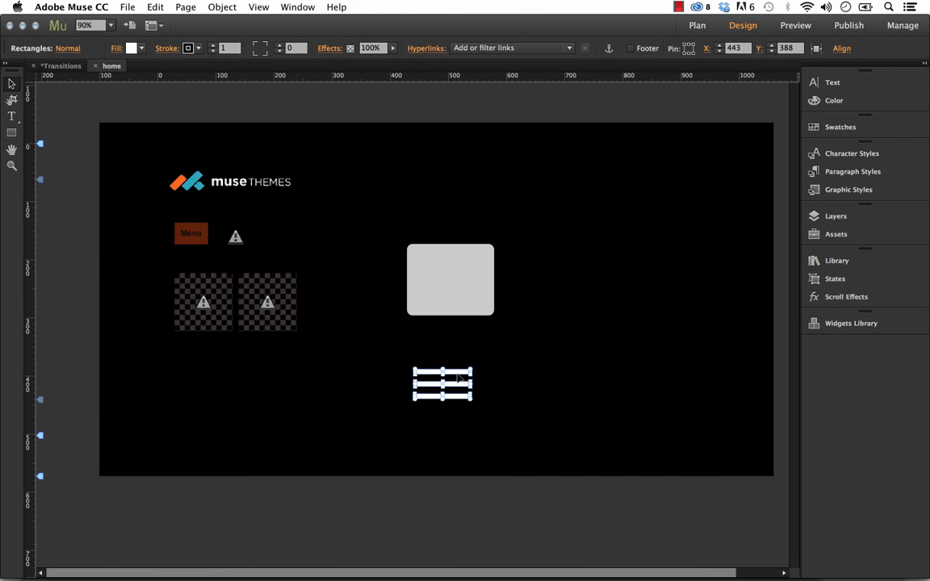
pyautogui.click(142, 48)
pyautogui.click(313, 67)
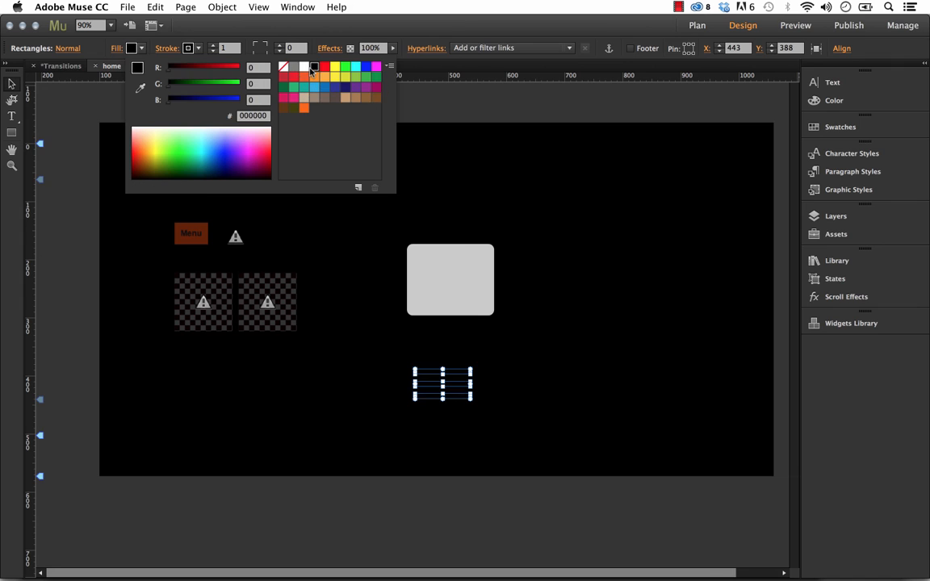
pyautogui.click(459, 379)
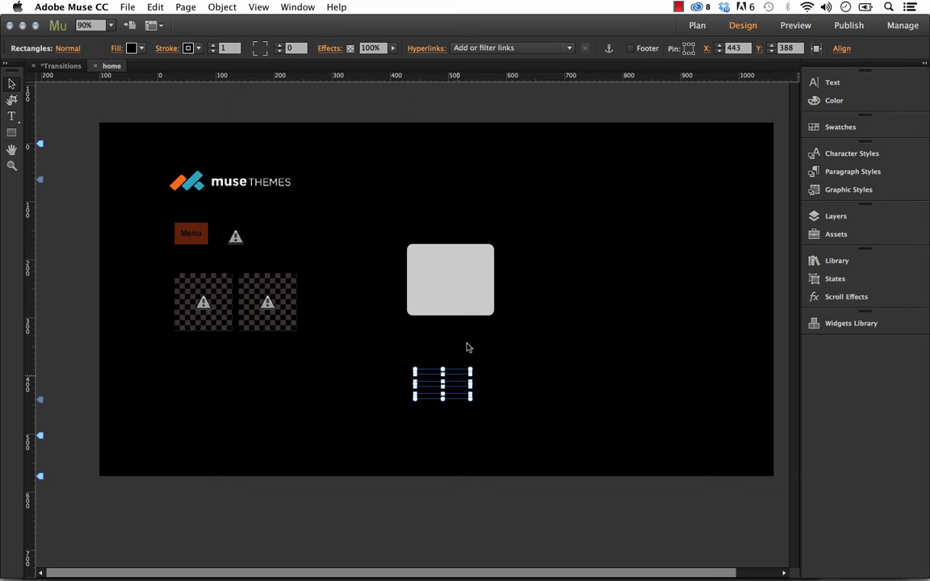
# - Move the three bars into the state button and nudge them to its center, at X 459, Y 212
pyautogui.moveTo(464, 368); pyautogui.dragTo(469, 275)
pyautogui.press('Down')
pyautogui.press('Down')
pyautogui.press('Down')
pyautogui.press('Down')
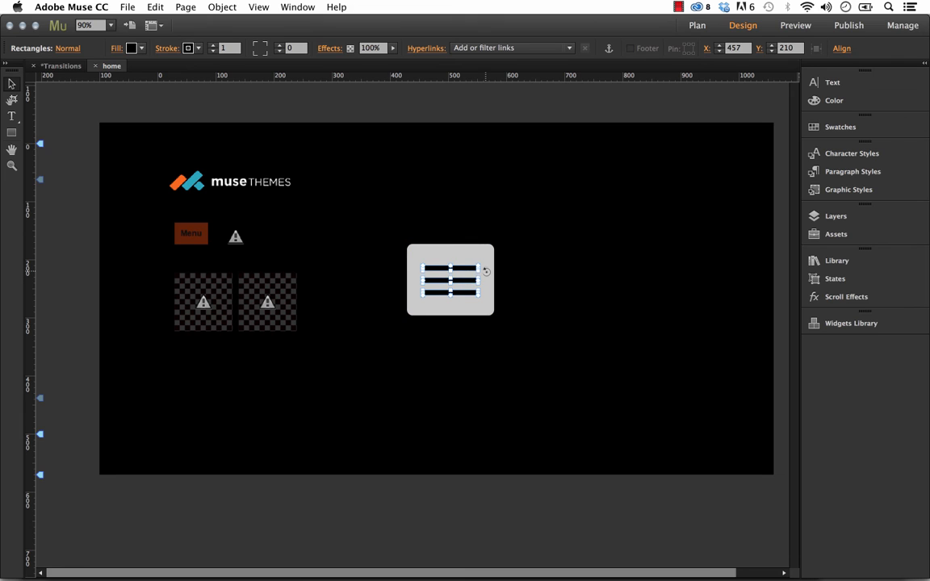
pyautogui.press('Right')
pyautogui.press('Right')
pyautogui.press('Up')
# - Check the Rollover state of the bars and of the state button, returning each to Normal
pyautogui.click(67, 49)
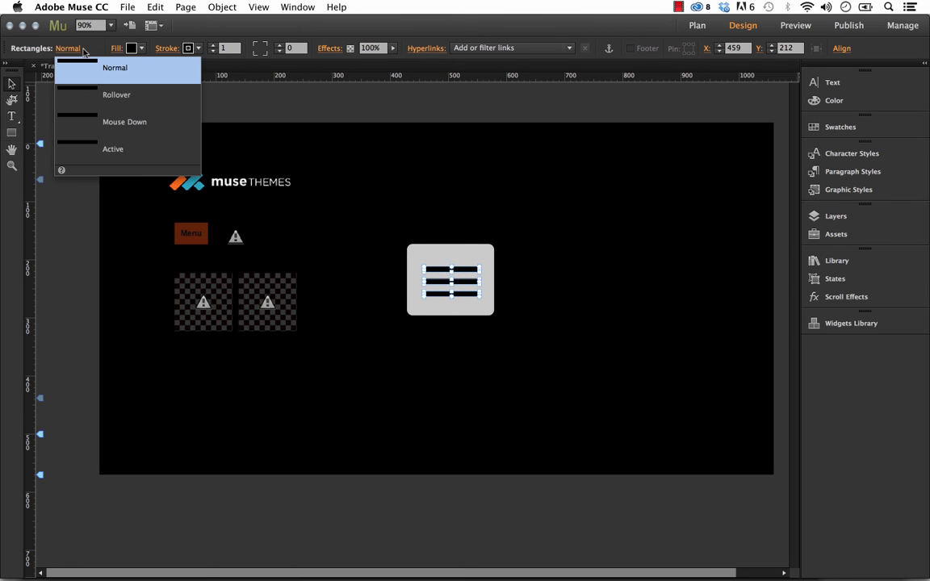
pyautogui.click(111, 95)
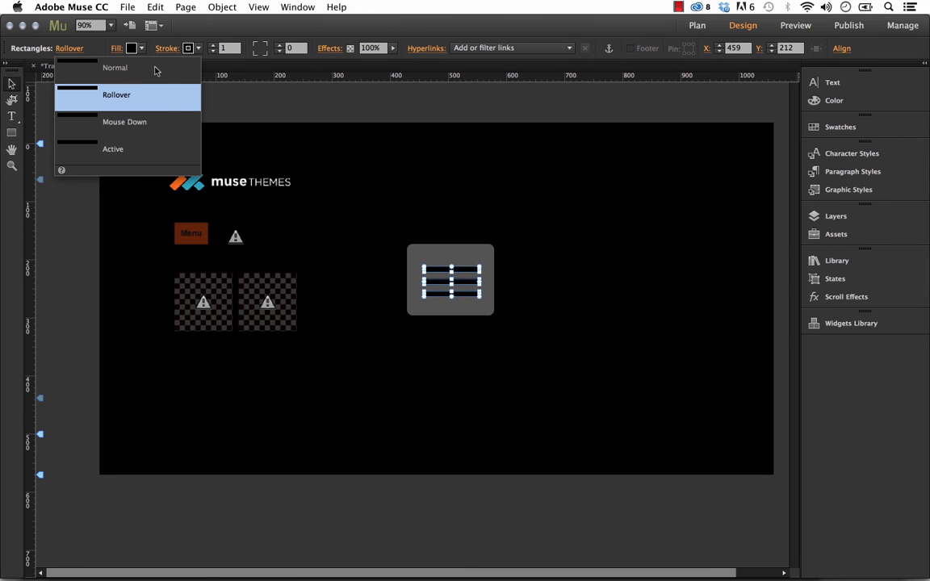
pyautogui.click(119, 70)
pyautogui.click(494, 268)
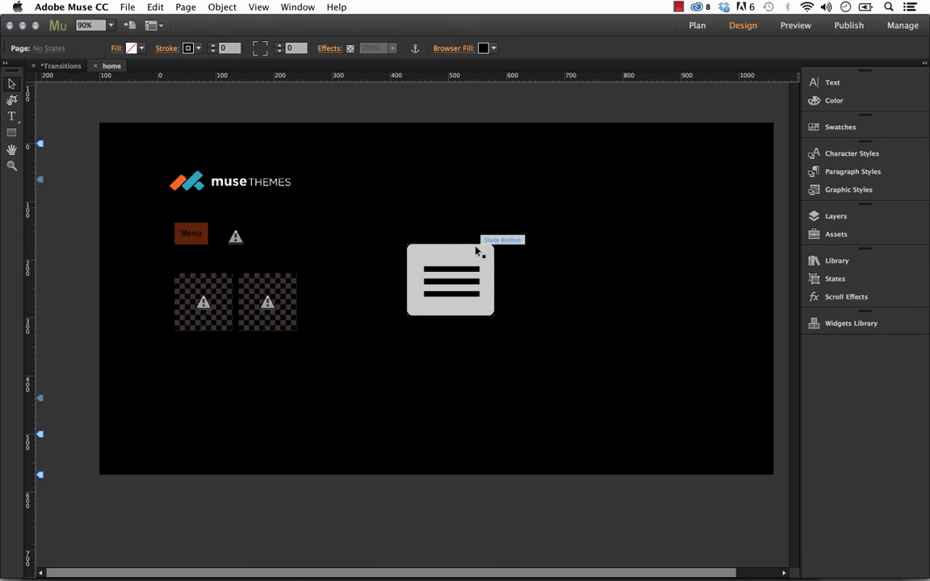
pyautogui.click(481, 255)
pyautogui.click(76, 51)
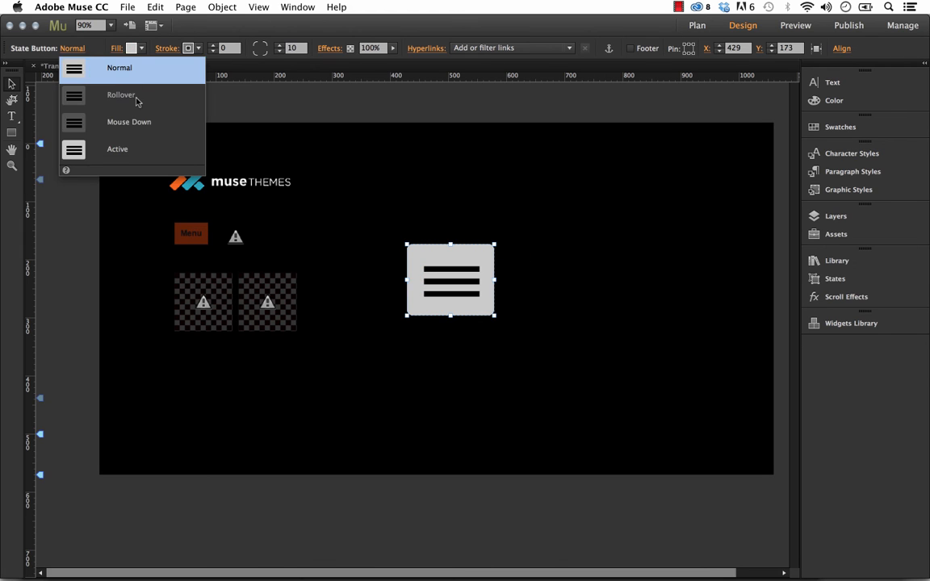
pyautogui.click(121, 95)
pyautogui.click(134, 73)
# - Move the hamburger state button to X 862, Y 2 and create a graphic style named "widget" from it
pyautogui.moveTo(461, 264); pyautogui.dragTo(707, 167)
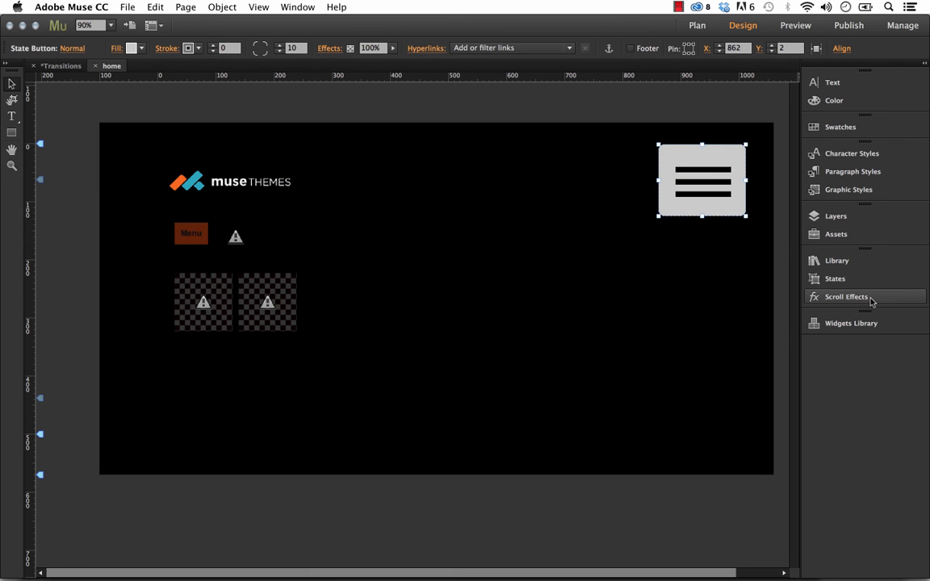
pyautogui.click(849, 191)
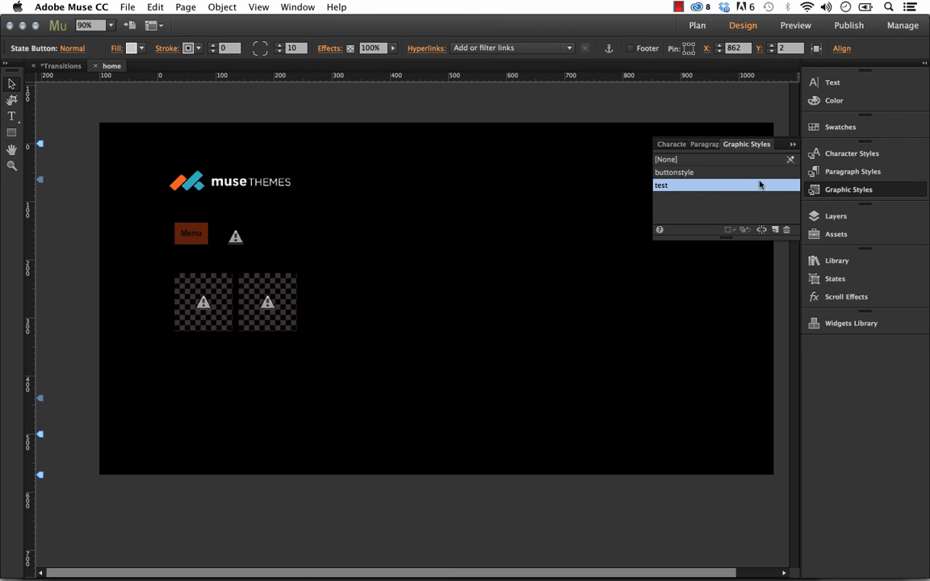
pyautogui.click(775, 230)
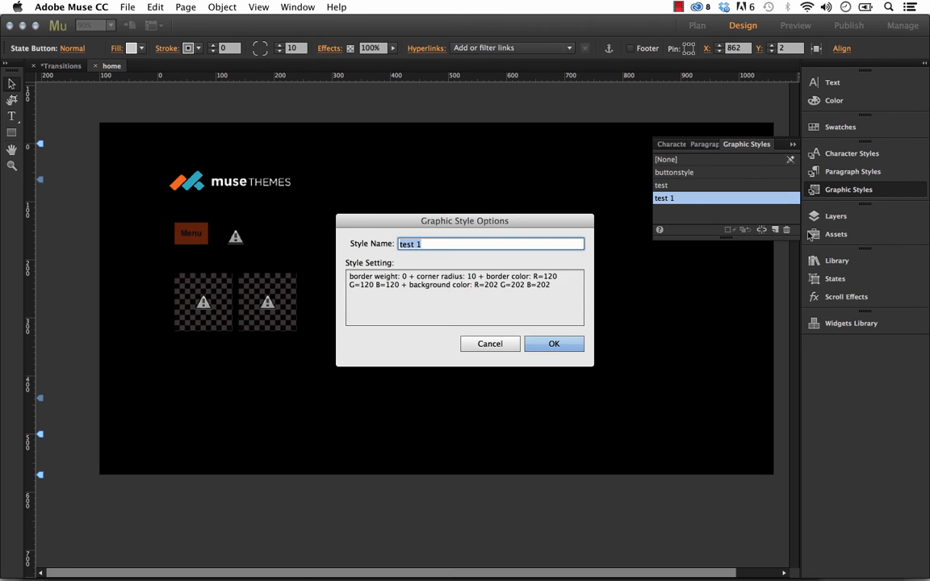
pyautogui.write('widget')
pyautogui.click(543, 347)
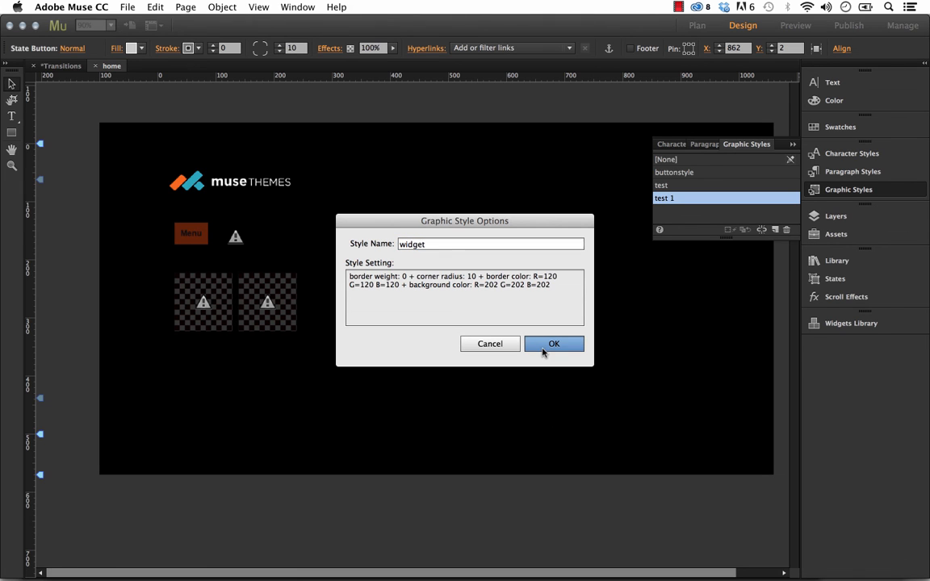
# - Set the Custom Menu Class of the Square Navigation Menu widget to "widget" and close its options
pyautogui.click(212, 242)
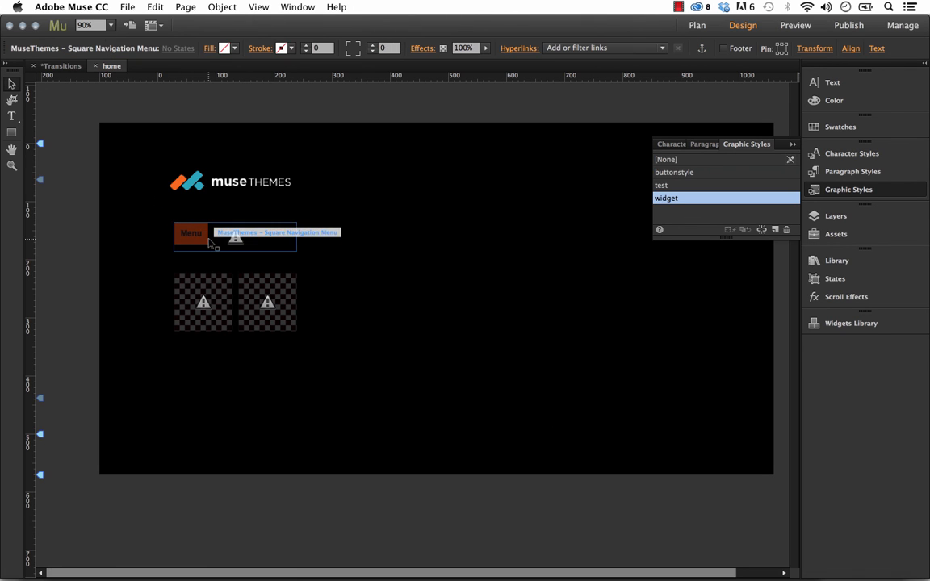
pyautogui.click(308, 221)
pyautogui.click(416, 232)
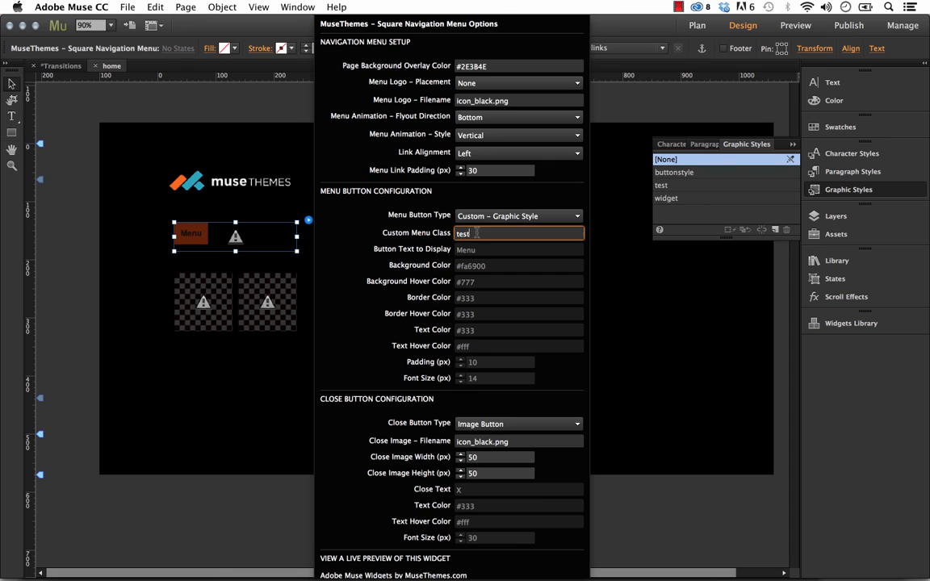
pyautogui.write('widget')
pyautogui.press('Return')
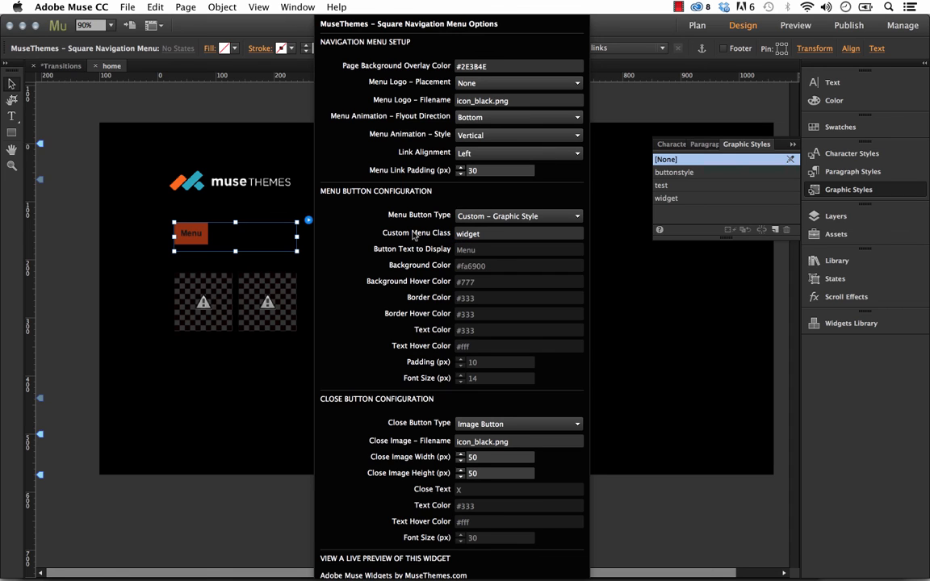
pyautogui.click(165, 157)
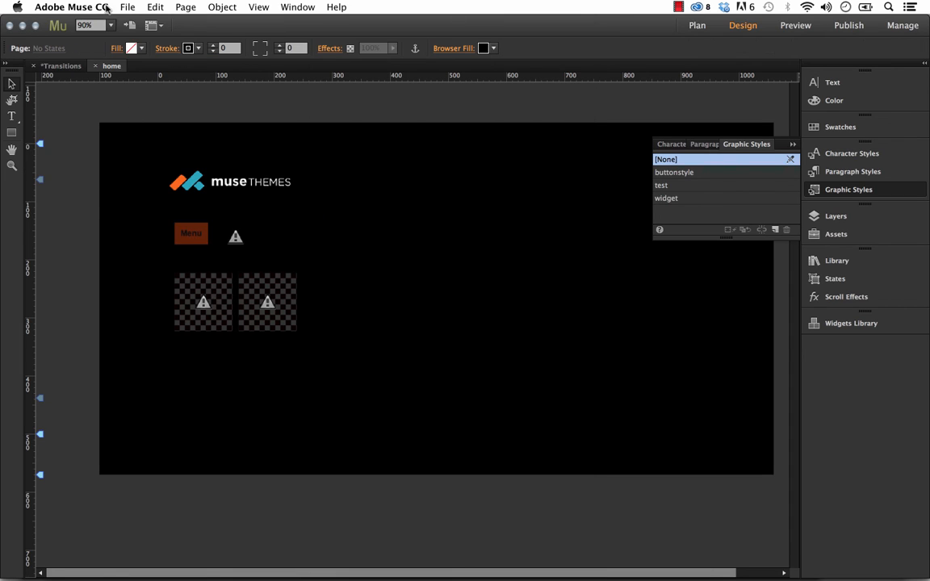
# - Preview the page in Firefox and test opening the menu with the hamburger button and closing it with the image button
pyautogui.click(125, 7)
pyautogui.click(175, 245)
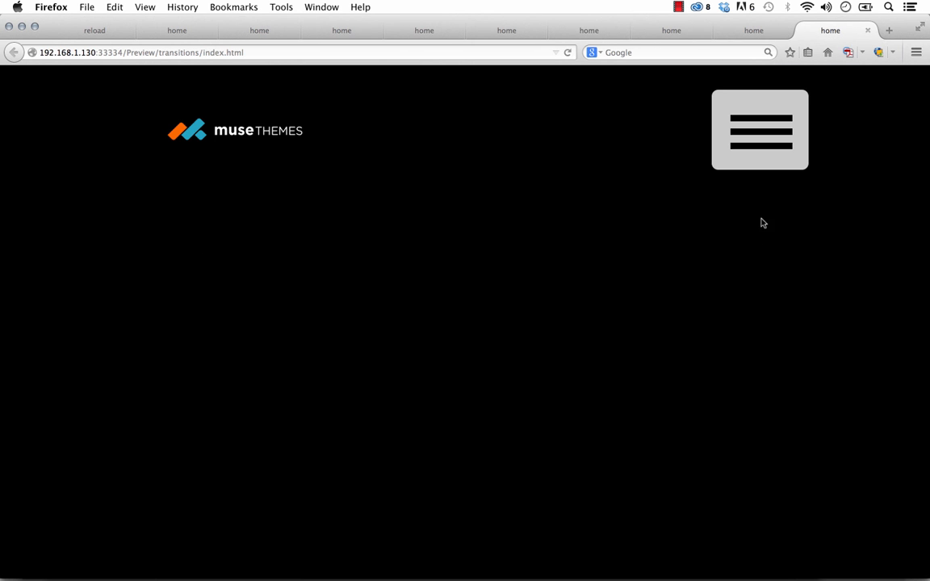
pyautogui.click(762, 145)
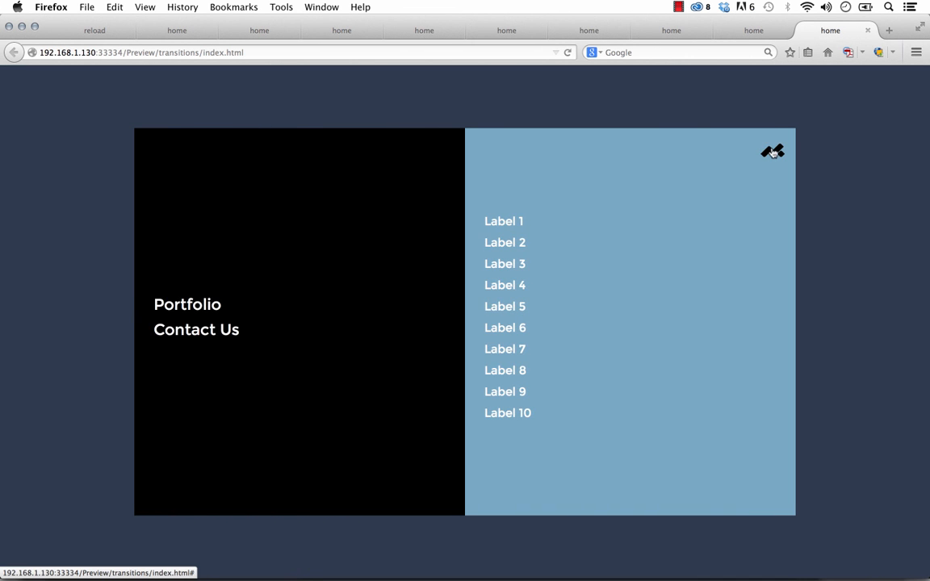
pyautogui.click(773, 153)
pyautogui.moveTo(524, 557)
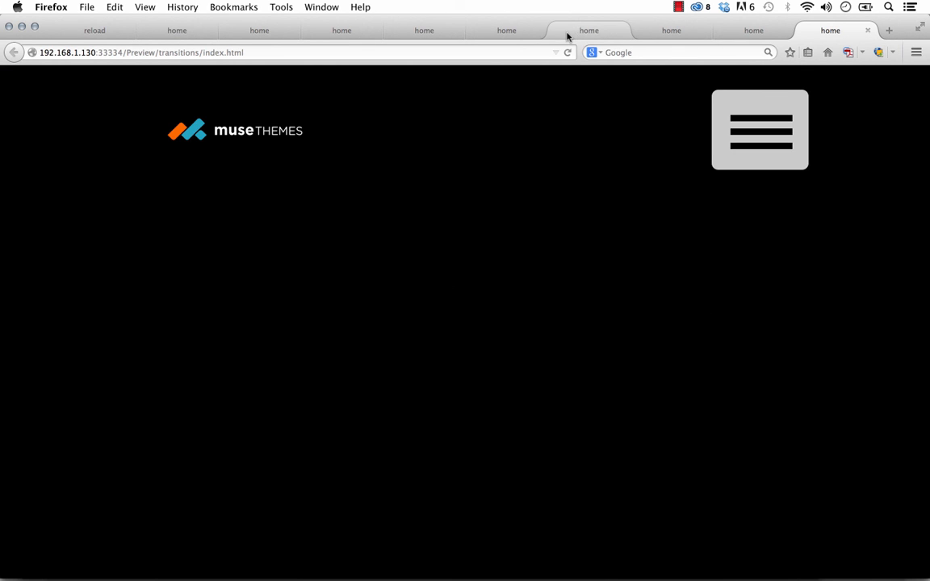
pyautogui.moveTo(394, 578)
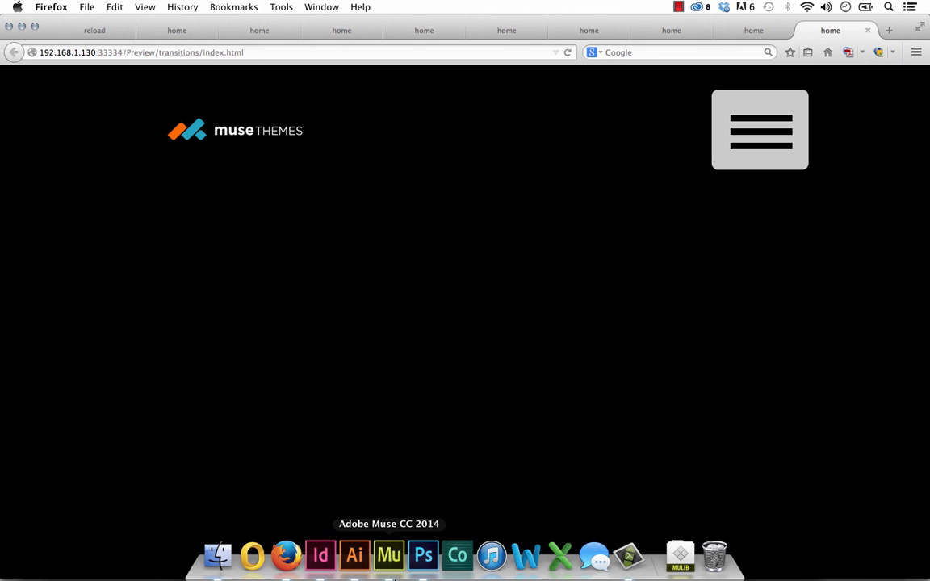